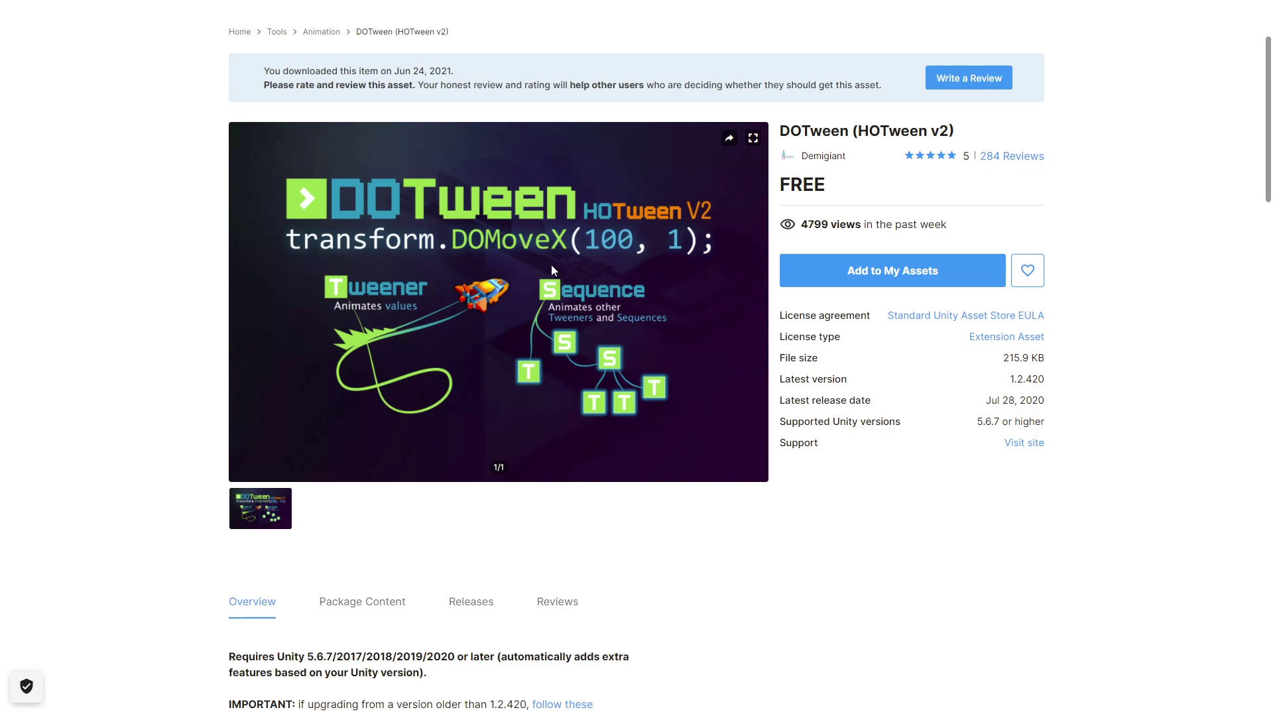
Accept the Asset Store terms for DOTween (HOTween v2) and send it to Unity
{"action": "left_click", "coordinate": [862, 284]}
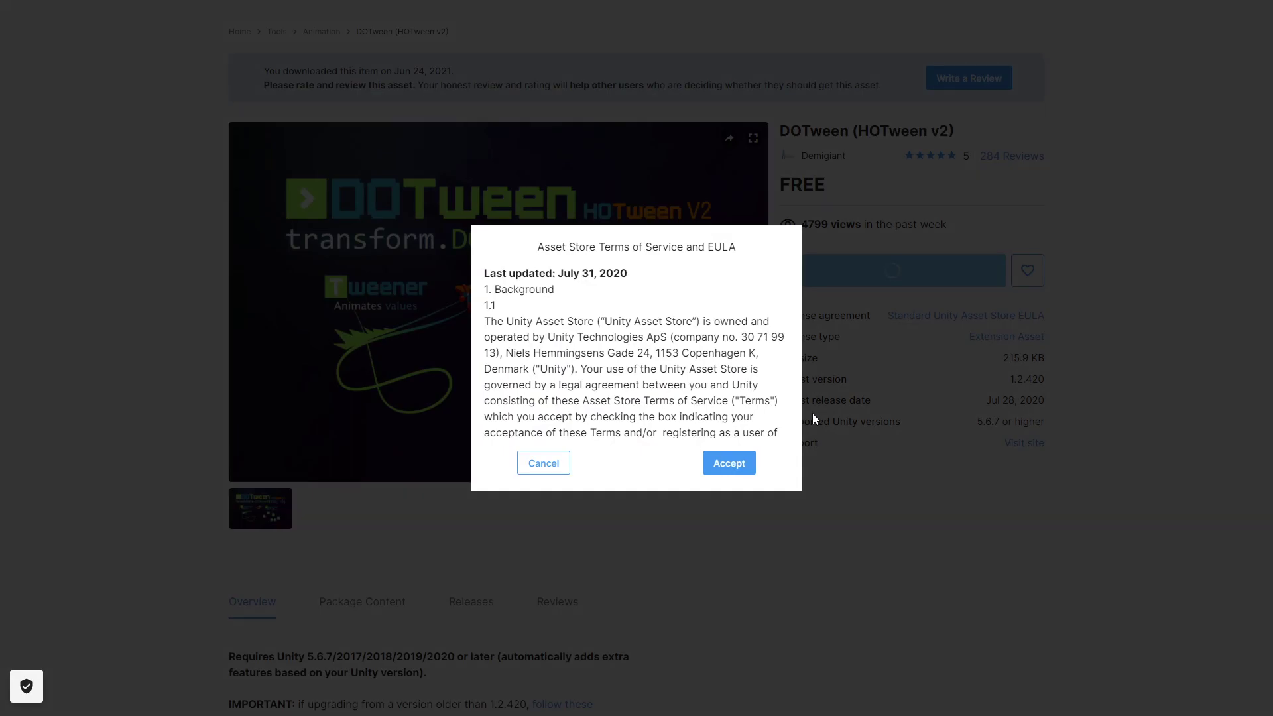
{"action": "left_click", "coordinate": [737, 464]}
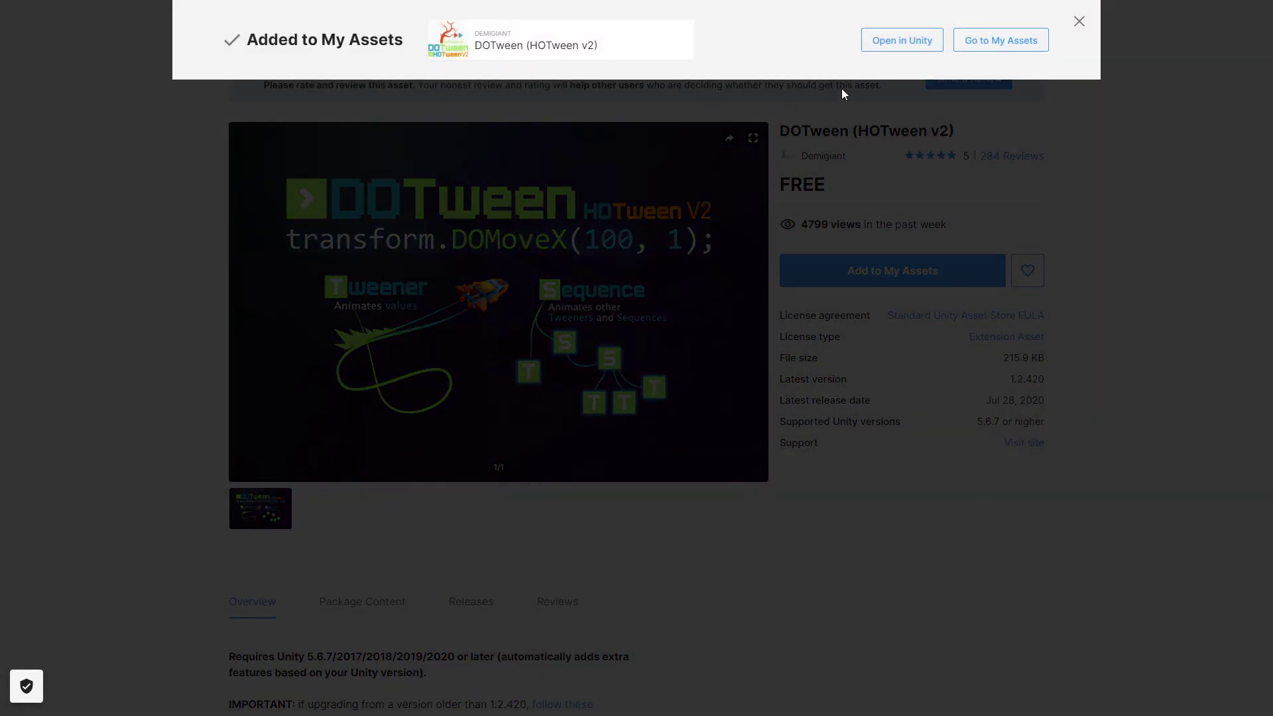
{"action": "left_click", "coordinate": [905, 49]}
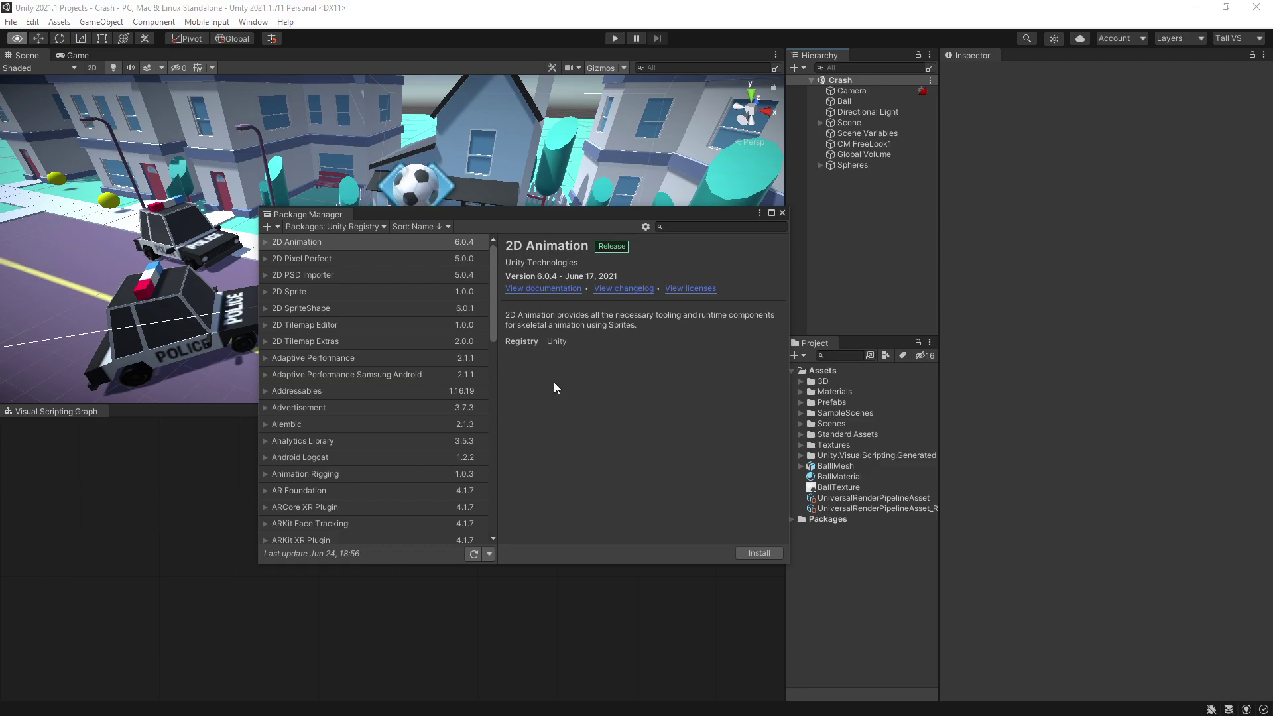
{"action": "key", "text": "alt+Tab"}
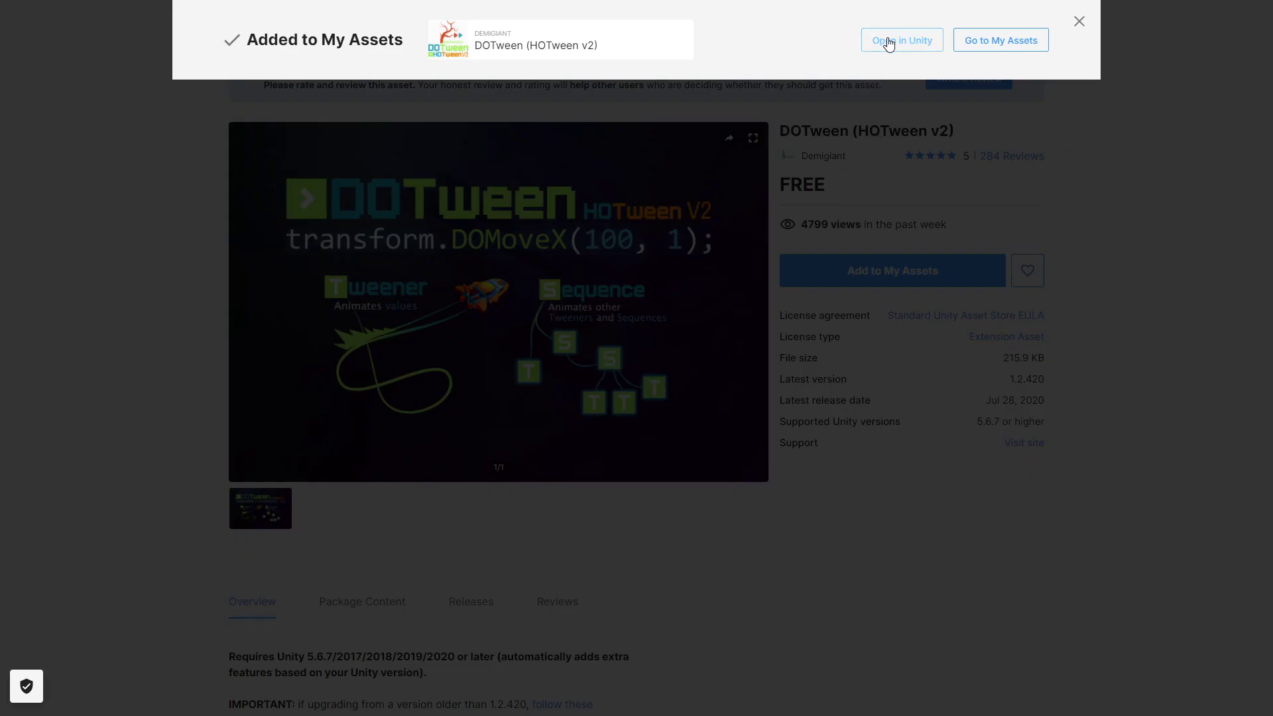
Show DOTween (HOTween v2) 1.2.420 in Package Manager with the list filtered to My Assets
{"action": "left_click", "coordinate": [897, 41]}
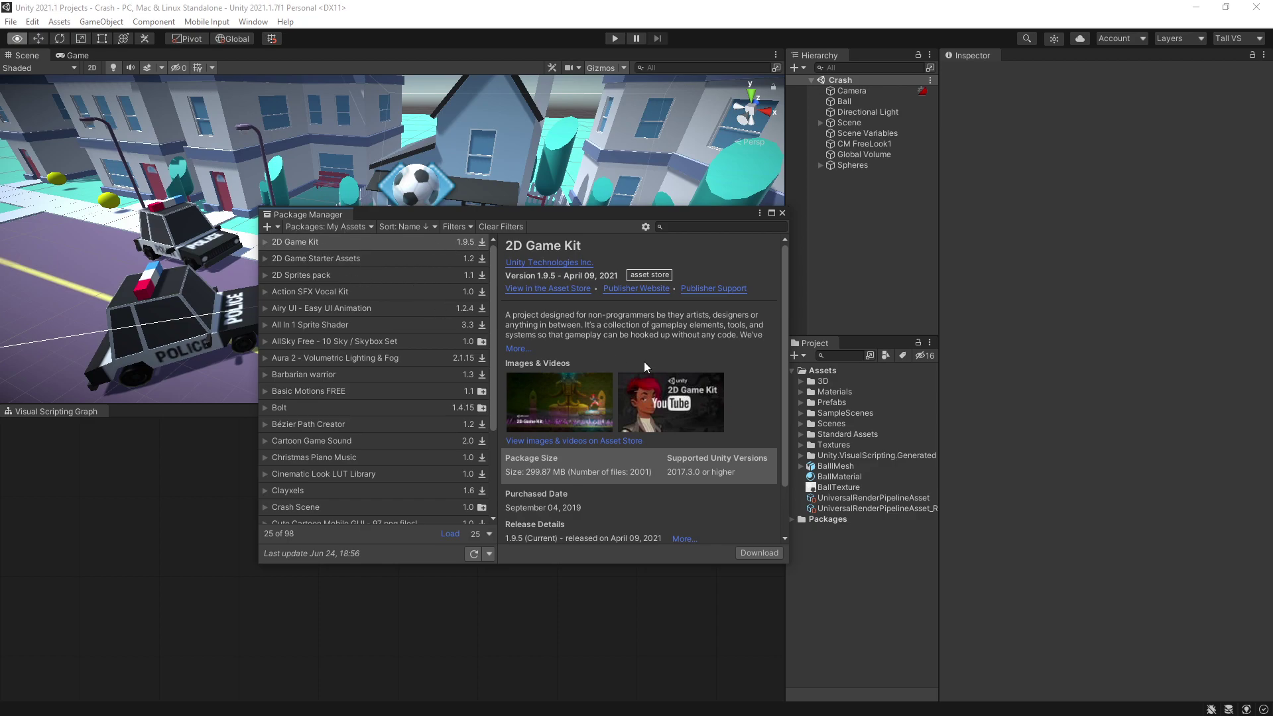
{"action": "key", "text": "alt+Tab"}
{"action": "left_click", "coordinate": [917, 53]}
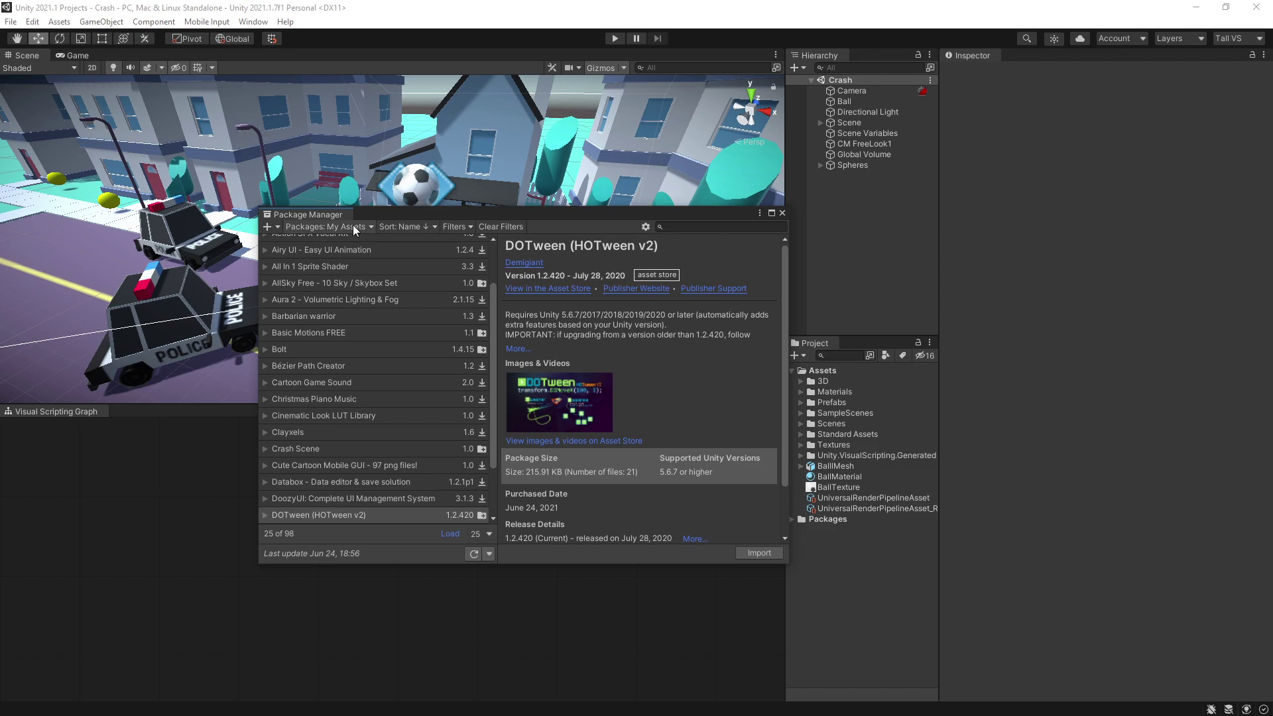
{"action": "left_click", "coordinate": [295, 224]}
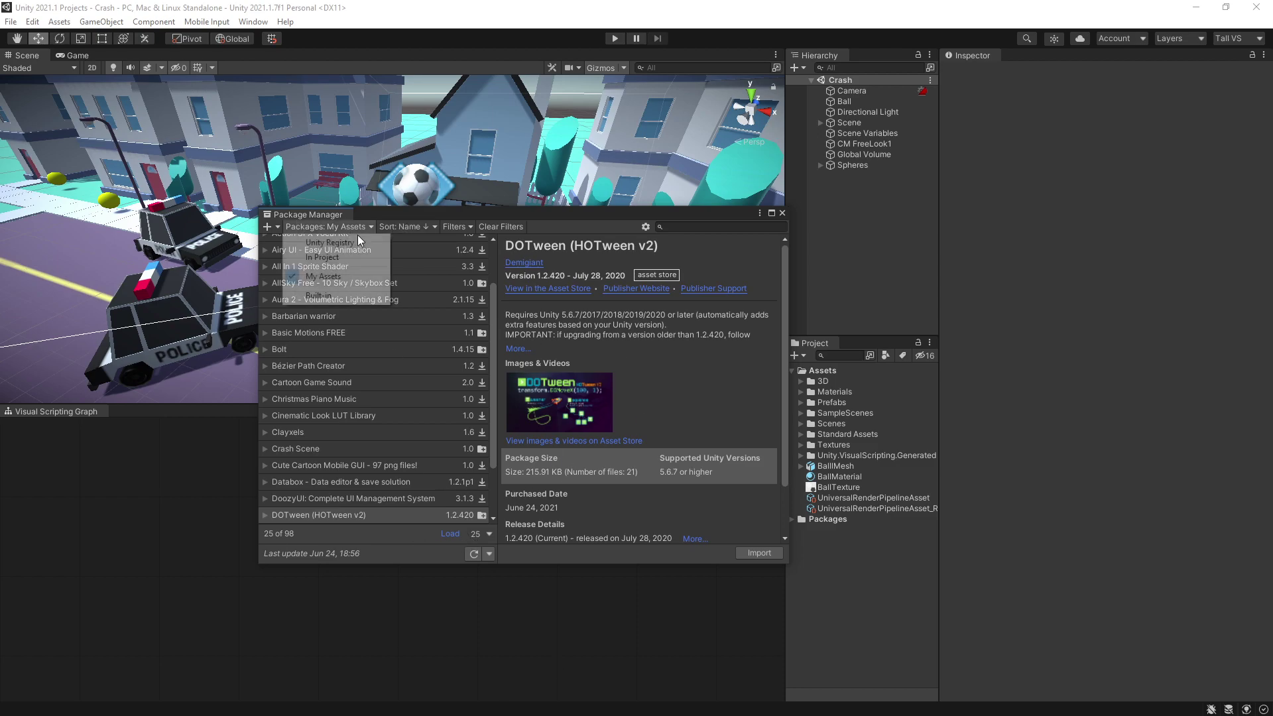
{"action": "left_click", "coordinate": [340, 278]}
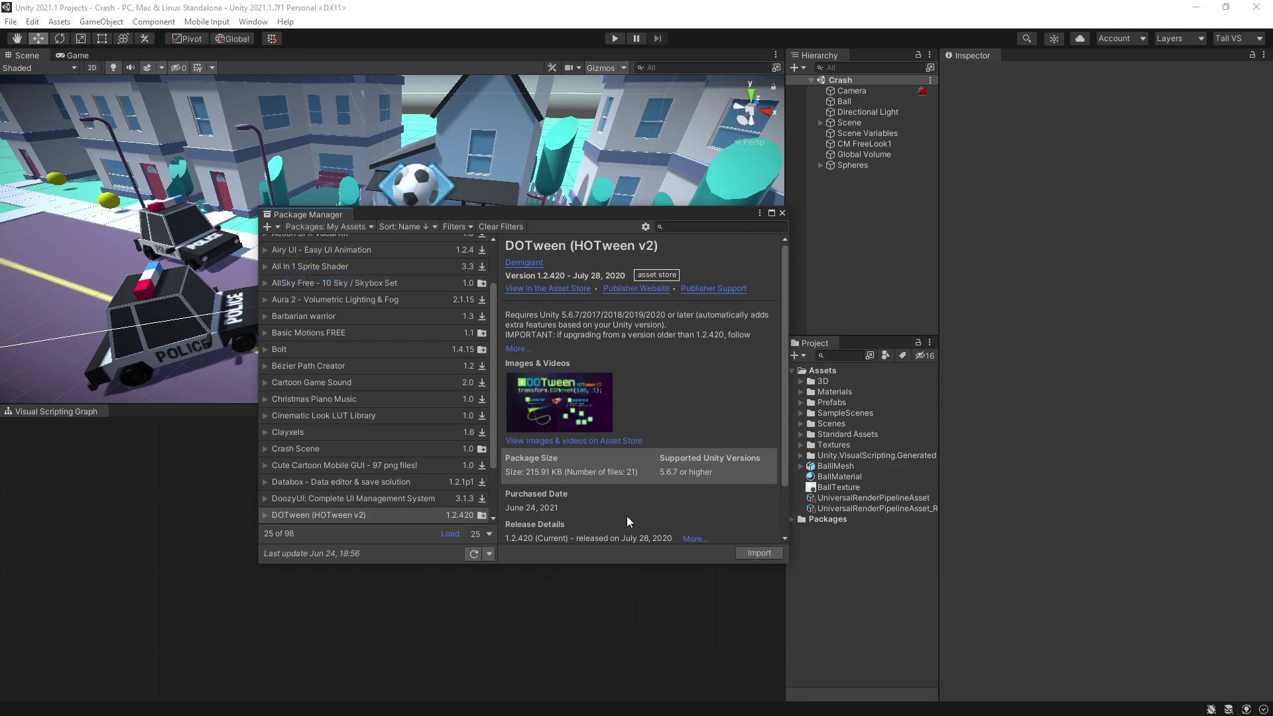
Import every DOTween file from Package Manager into the project
{"action": "left_click", "coordinate": [758, 555]}
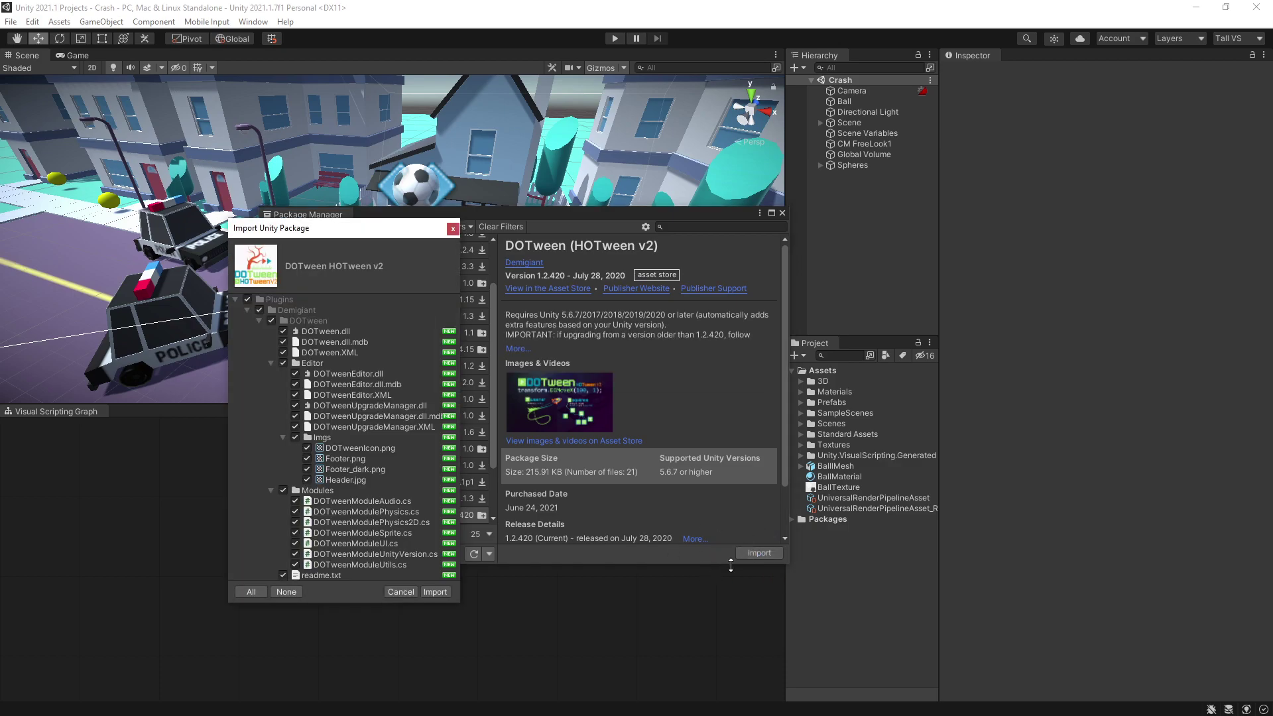
{"action": "left_click", "coordinate": [428, 594]}
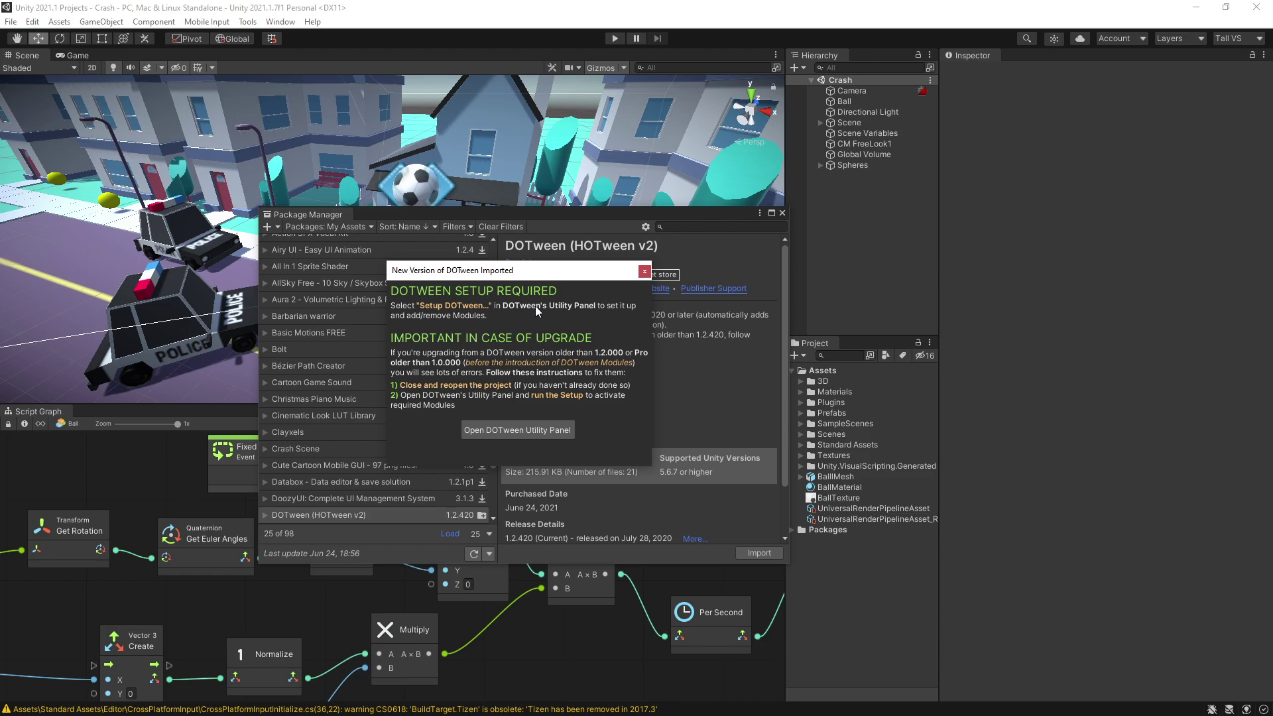
Apply DOTween setup with Audio, Physics, Physics2D, Sprites and UI modules, then close the panel
{"action": "left_click", "coordinate": [527, 437]}
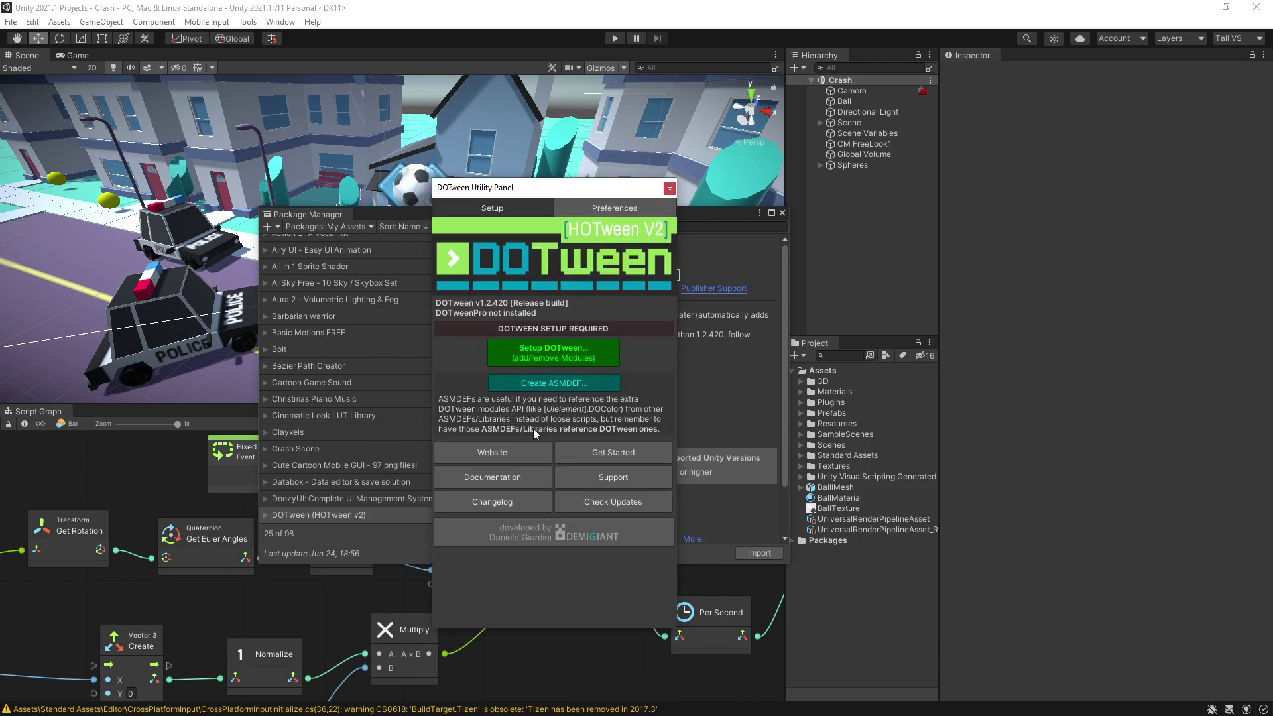
{"action": "left_click", "coordinate": [566, 349]}
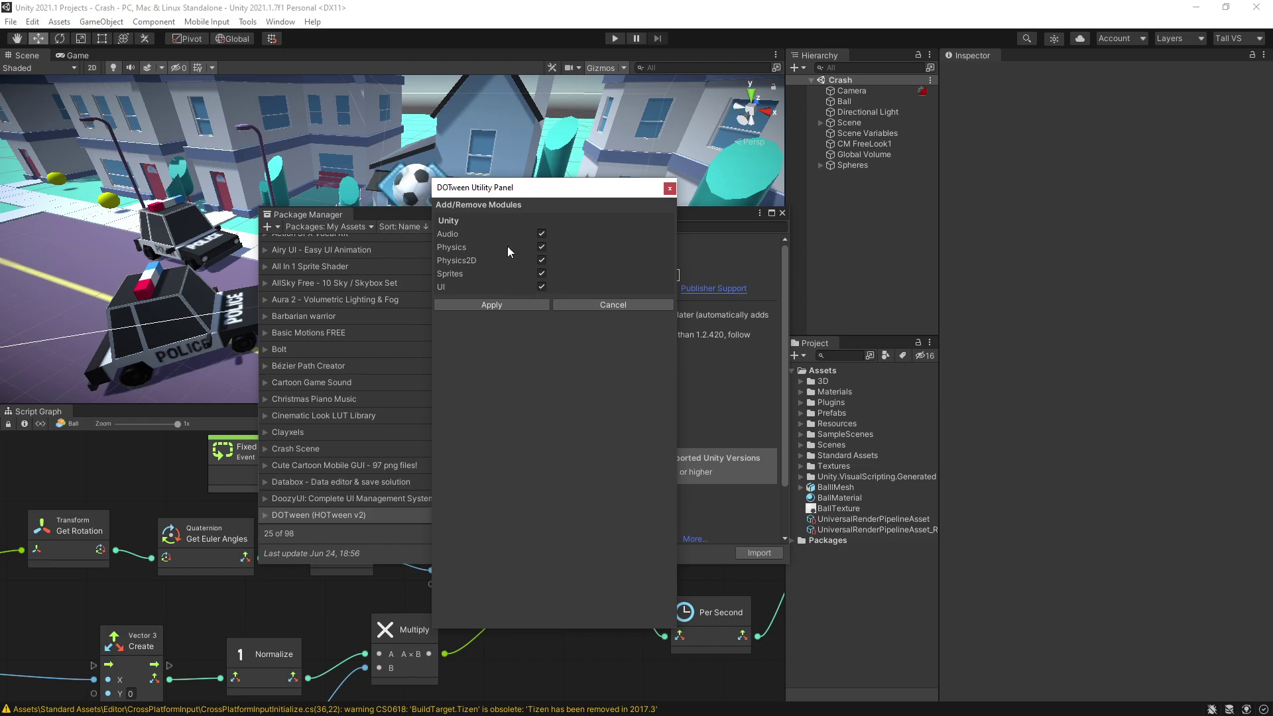
{"action": "left_click", "coordinate": [542, 233]}
{"action": "left_click", "coordinate": [541, 246]}
{"action": "left_click", "coordinate": [541, 246]}
{"action": "left_click", "coordinate": [542, 233]}
{"action": "left_click", "coordinate": [491, 306]}
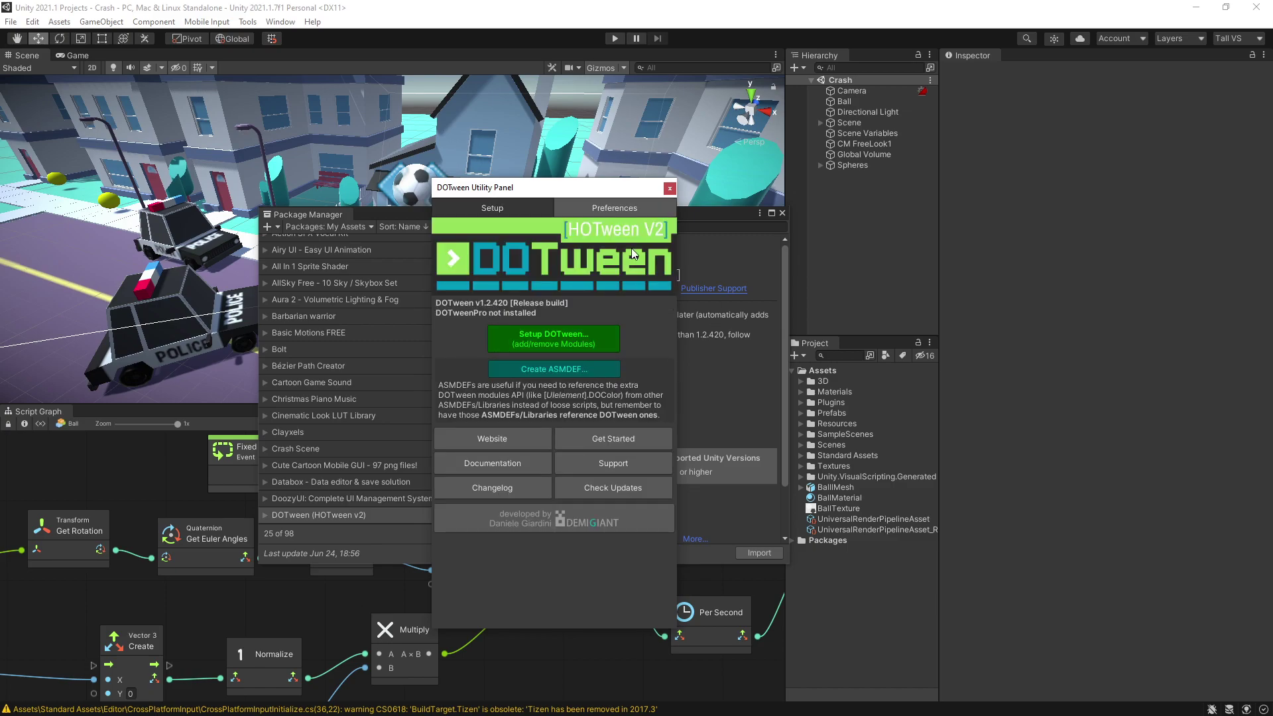
{"action": "left_click", "coordinate": [670, 188]}
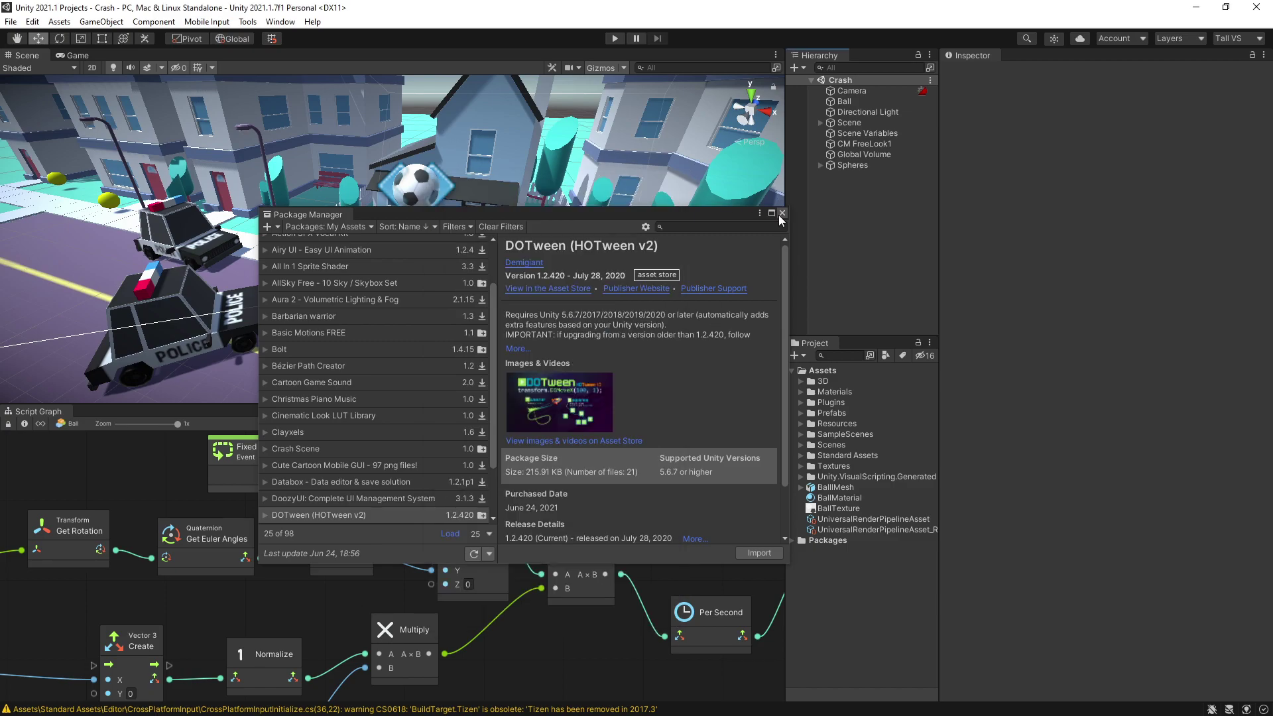
Close Package Manager and open Project Settings from the Edit menu
{"action": "left_click", "coordinate": [781, 212]}
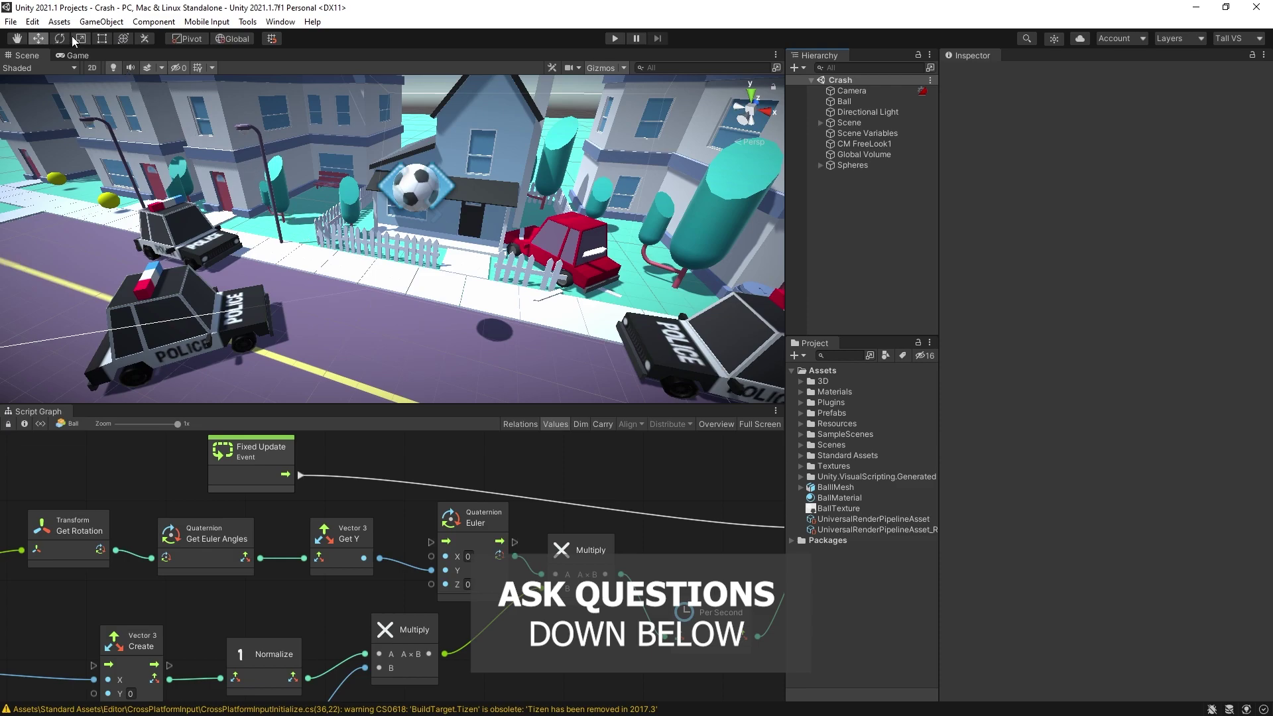
{"action": "left_click", "coordinate": [32, 22]}
{"action": "left_click", "coordinate": [73, 428]}
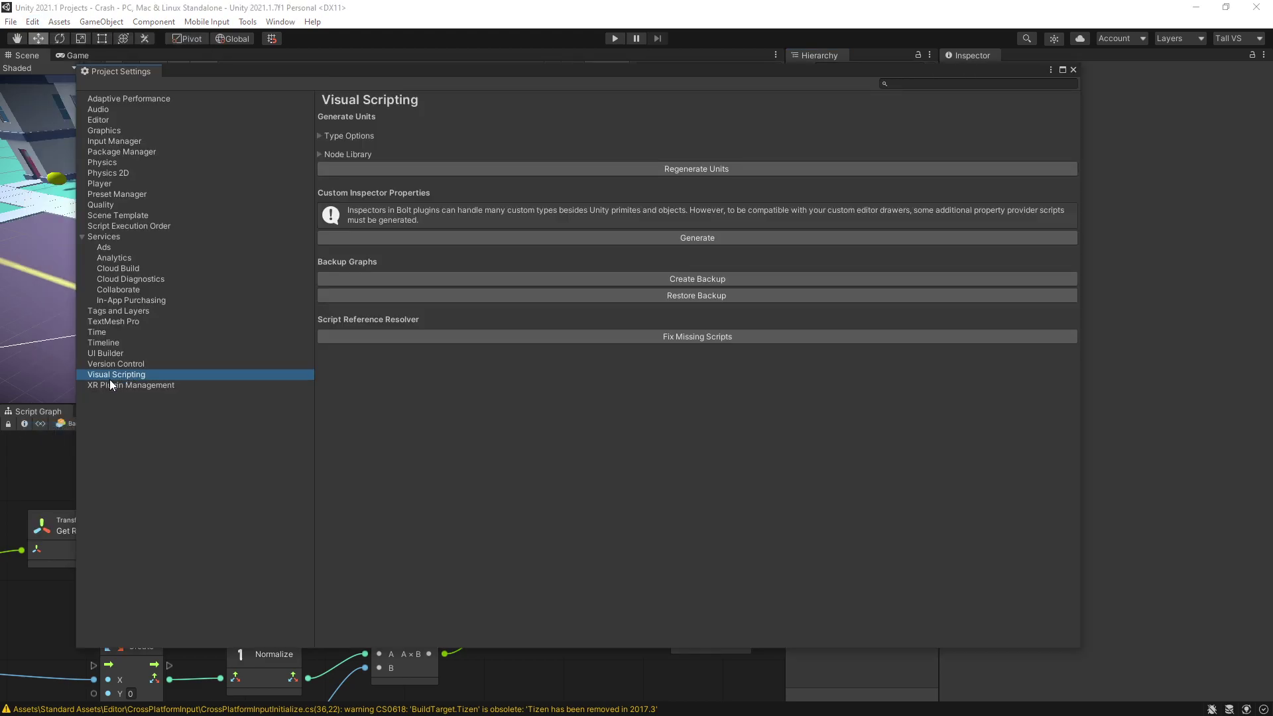
Add a DOTween entry to the Visual Scripting Node Library assembly list
{"action": "left_click", "coordinate": [321, 153]}
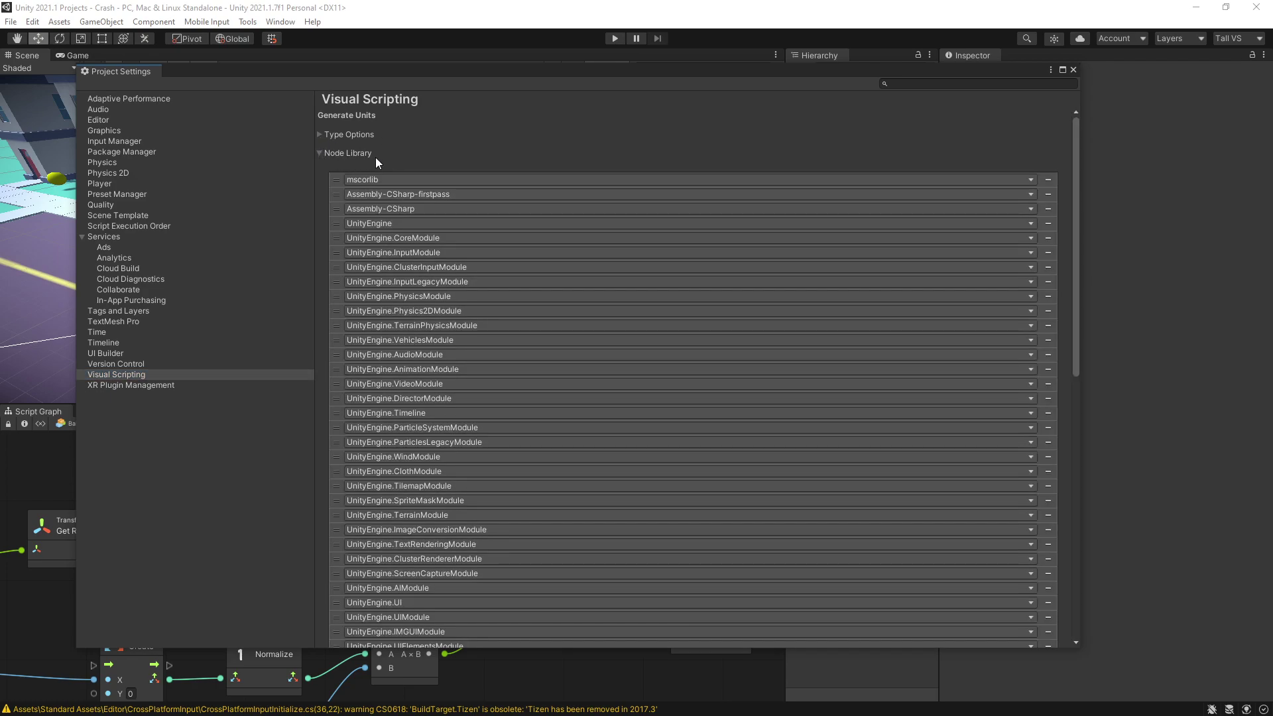
{"action": "scroll", "coordinate": [448, 291], "scroll_direction": "down", "scroll_amount": 15}
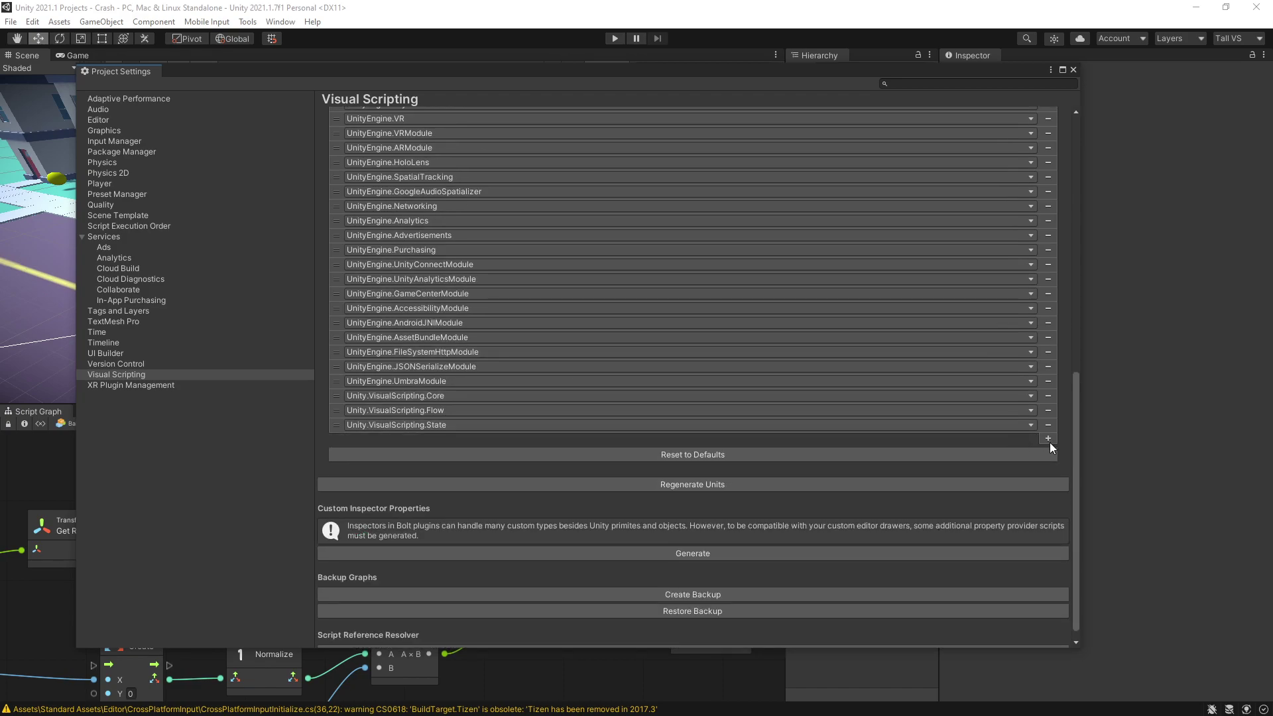
{"action": "left_click", "coordinate": [1047, 439]}
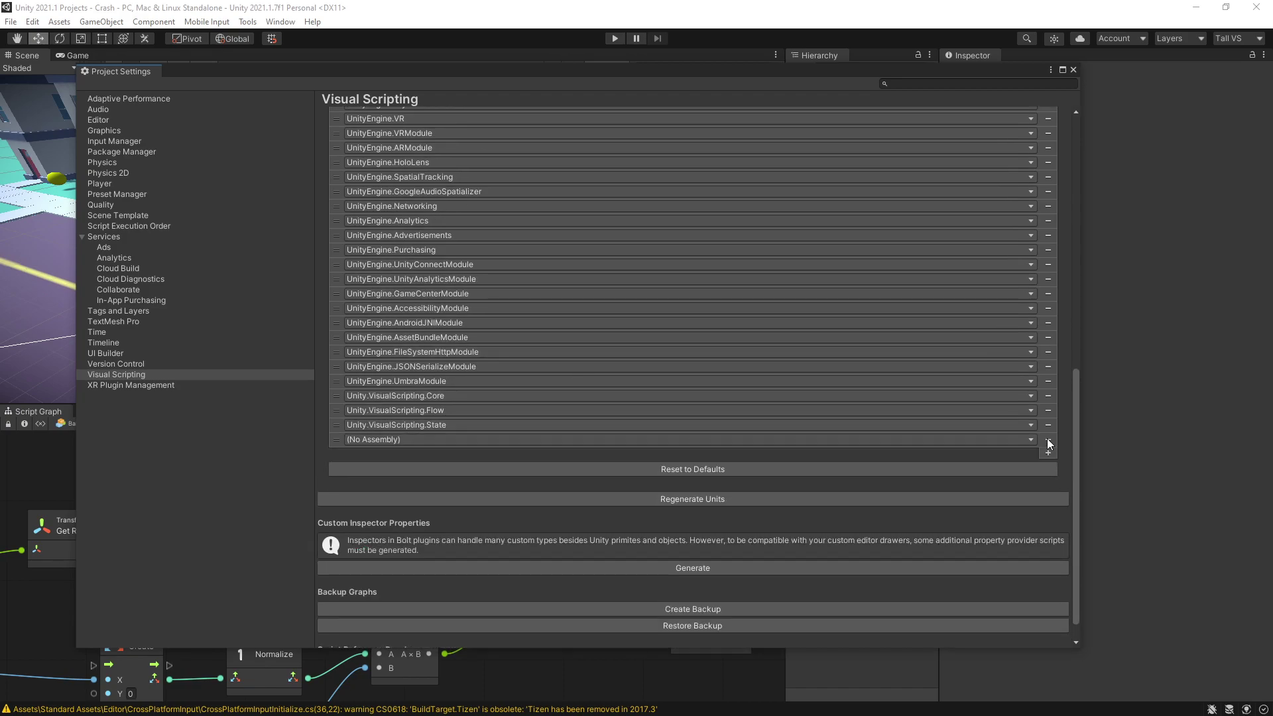
{"action": "left_click", "coordinate": [941, 439]}
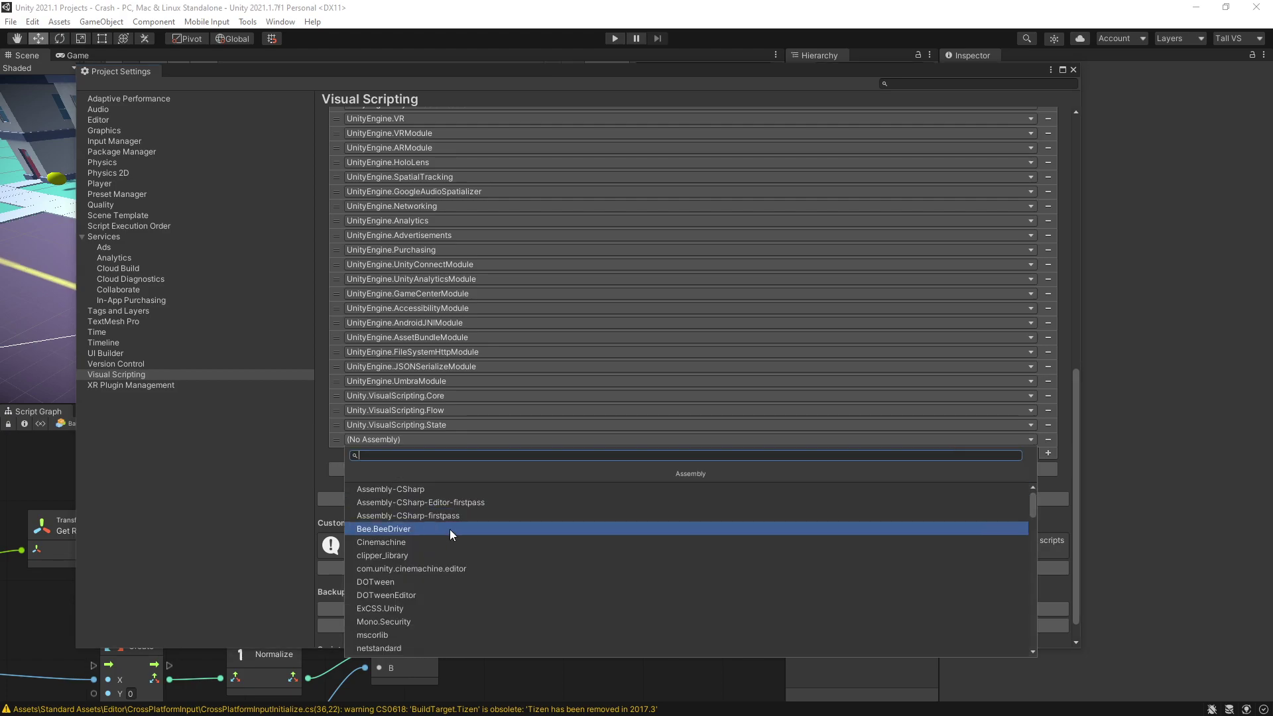
{"action": "left_click", "coordinate": [382, 582]}
{"action": "scroll", "coordinate": [594, 417], "scroll_direction": "up", "scroll_amount": 15}
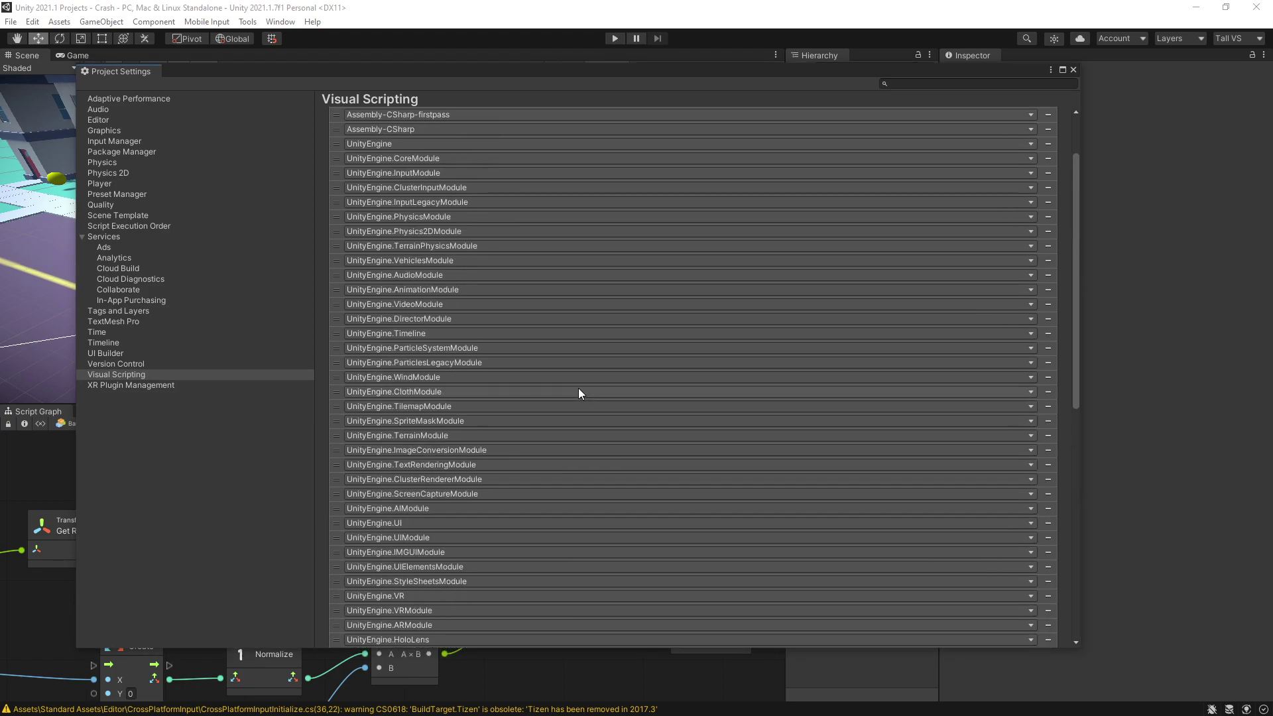
Add Shortcut Extensions to the Visual Scripting Type Options list
{"action": "left_click", "coordinate": [316, 134]}
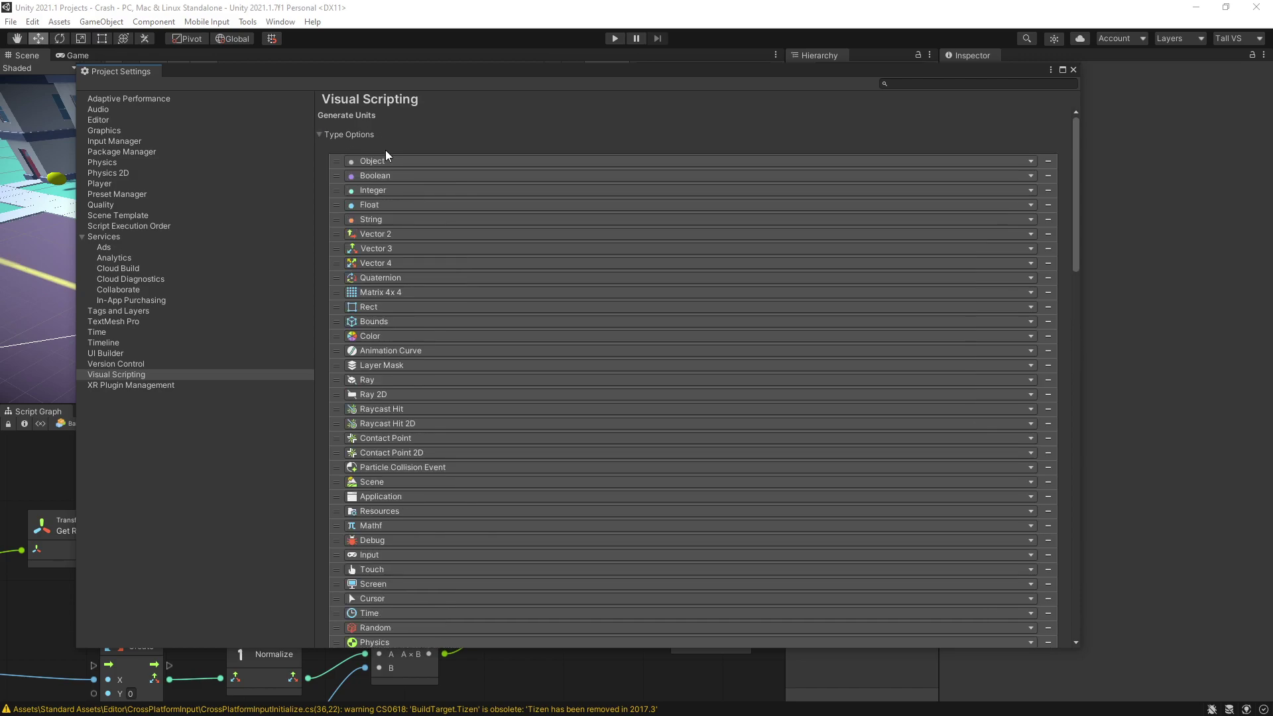
{"action": "scroll", "coordinate": [436, 253], "scroll_direction": "down", "scroll_amount": 10}
{"action": "left_click", "coordinate": [1047, 466]}
{"action": "left_click", "coordinate": [920, 468]}
{"action": "type", "text": "shortcut"}
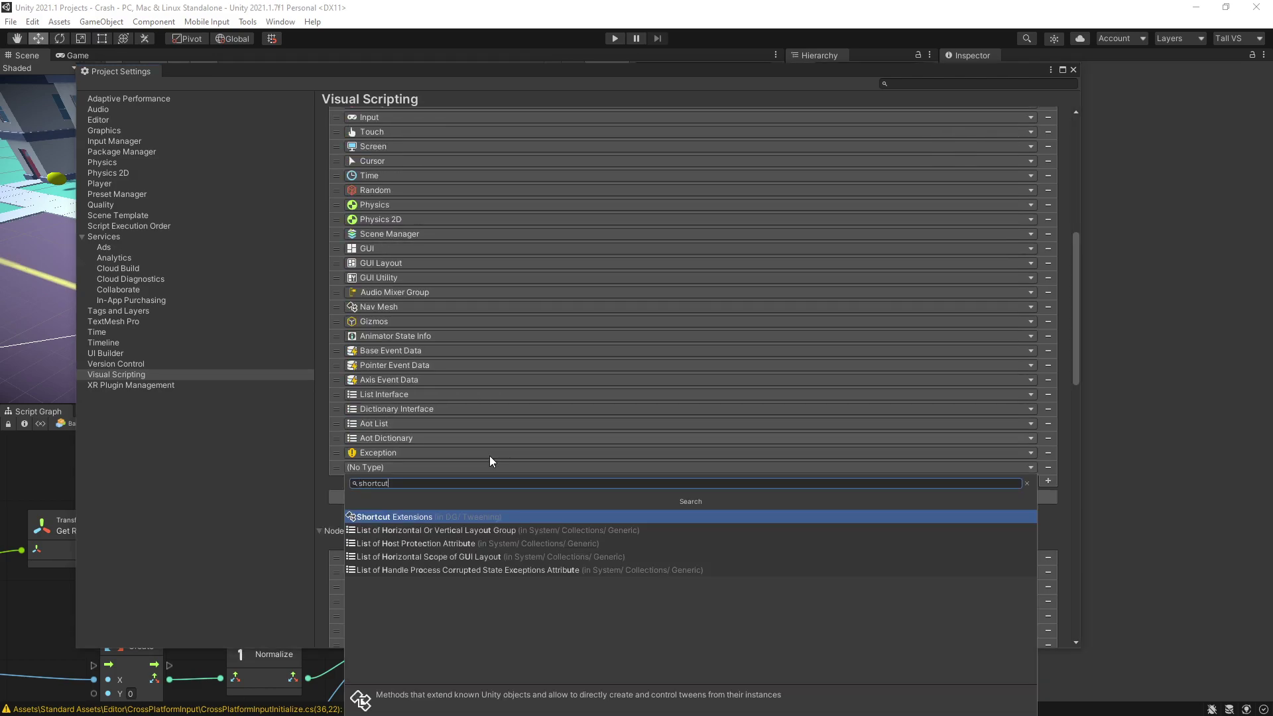
{"action": "left_click", "coordinate": [383, 517]}
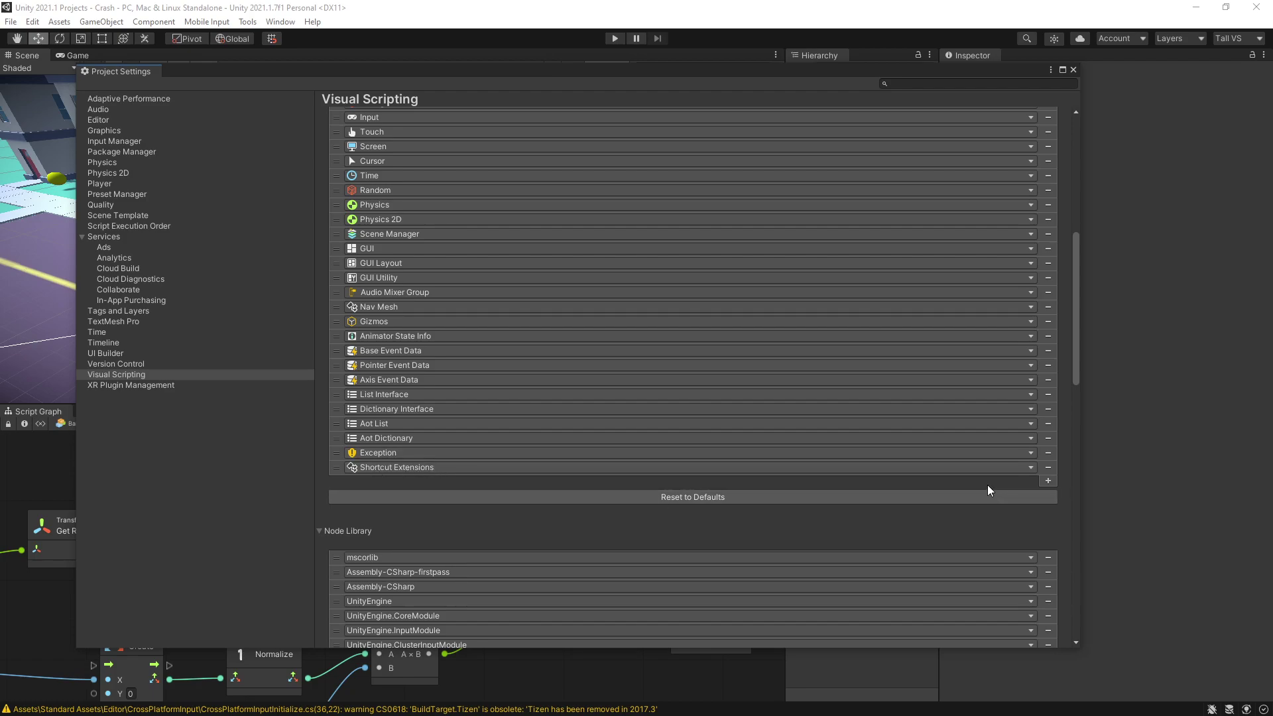
Add DO Tween Module UI and DO Tween Module Physics as further type options
{"action": "left_click", "coordinate": [1047, 481]}
{"action": "left_click", "coordinate": [679, 483]}
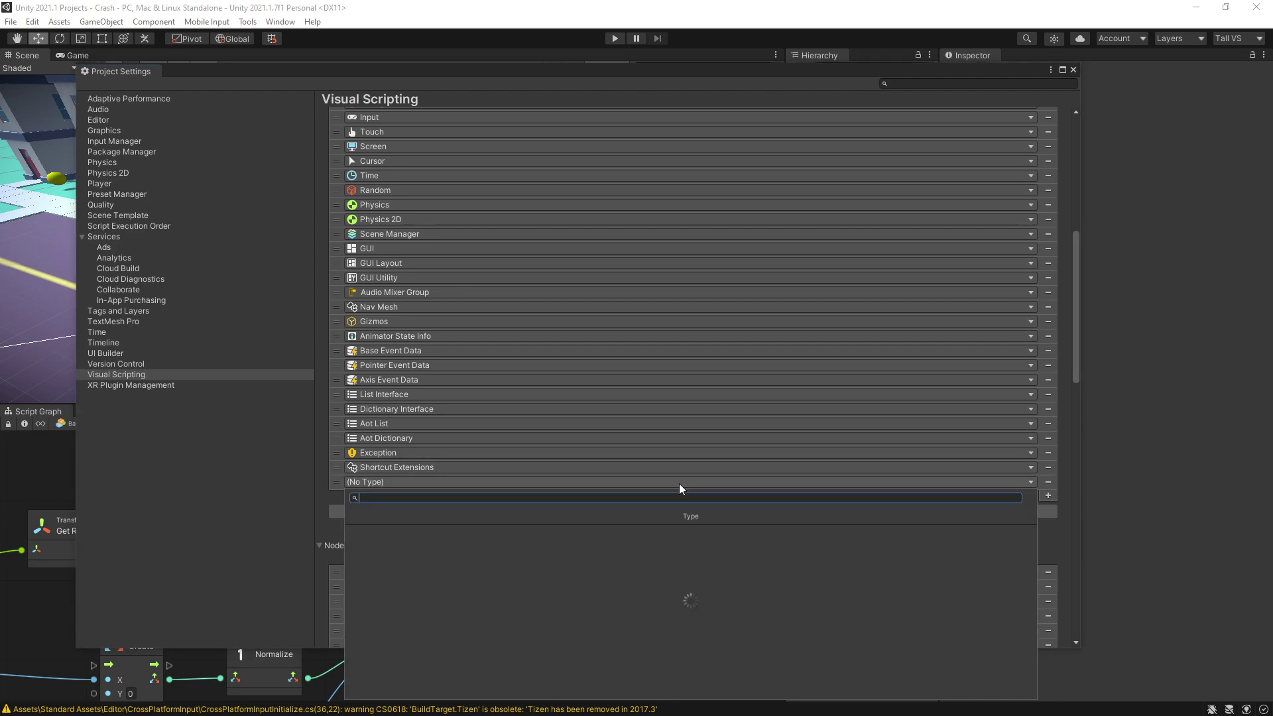
{"action": "type", "text": "dotween mod"}
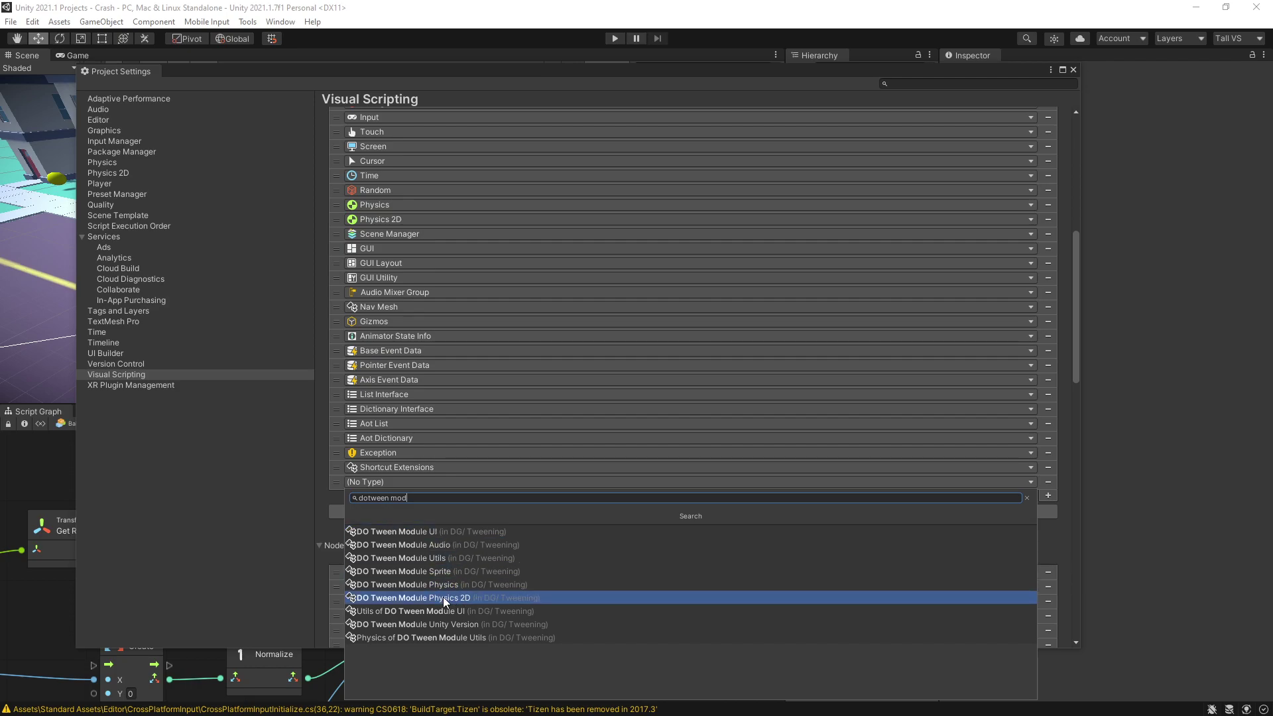
{"action": "left_click", "coordinate": [431, 531]}
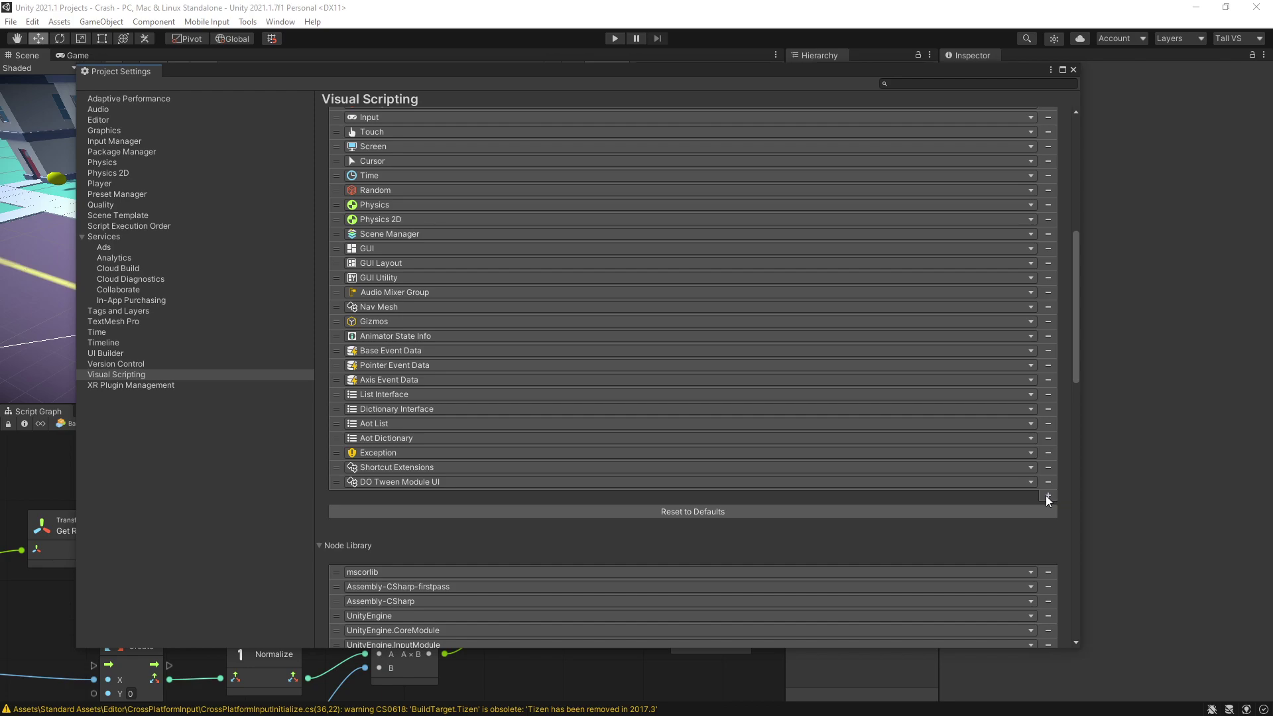
{"action": "left_click", "coordinate": [1048, 496]}
{"action": "left_click", "coordinate": [463, 498]}
{"action": "type", "text": "dotween ph"}
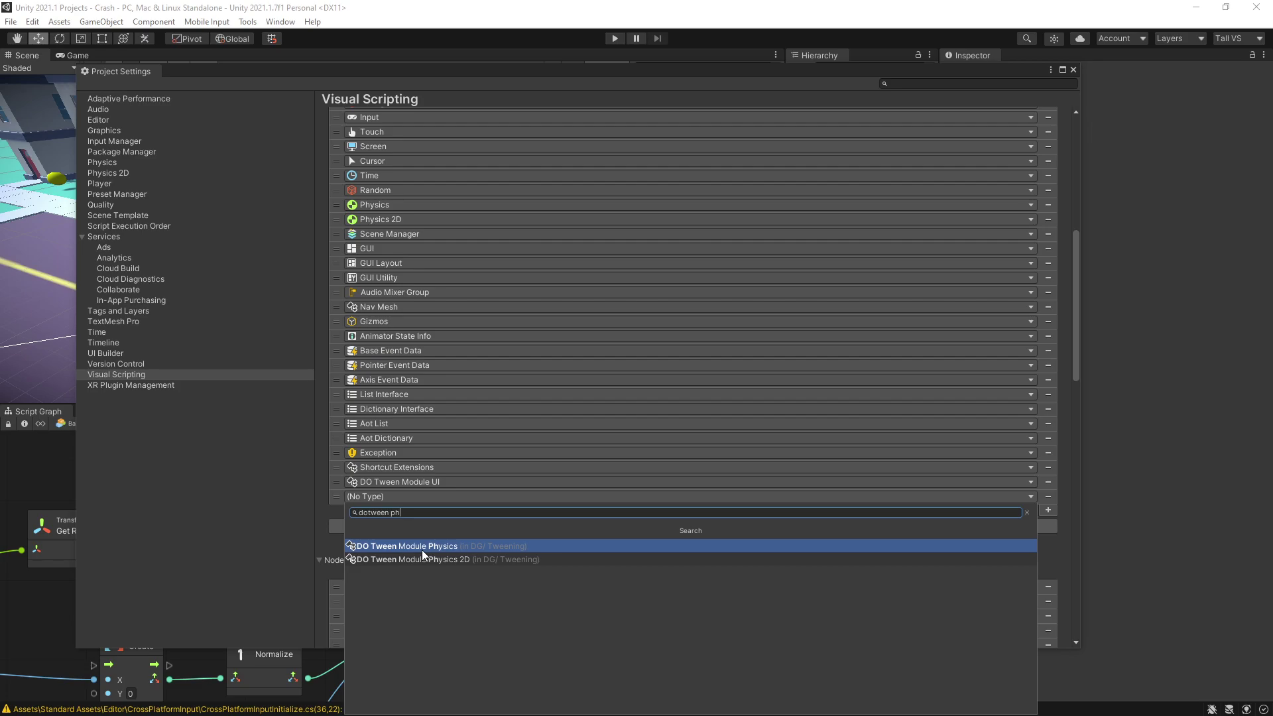
{"action": "left_click", "coordinate": [421, 550]}
{"action": "scroll", "coordinate": [761, 552], "scroll_direction": "down", "scroll_amount": 5}
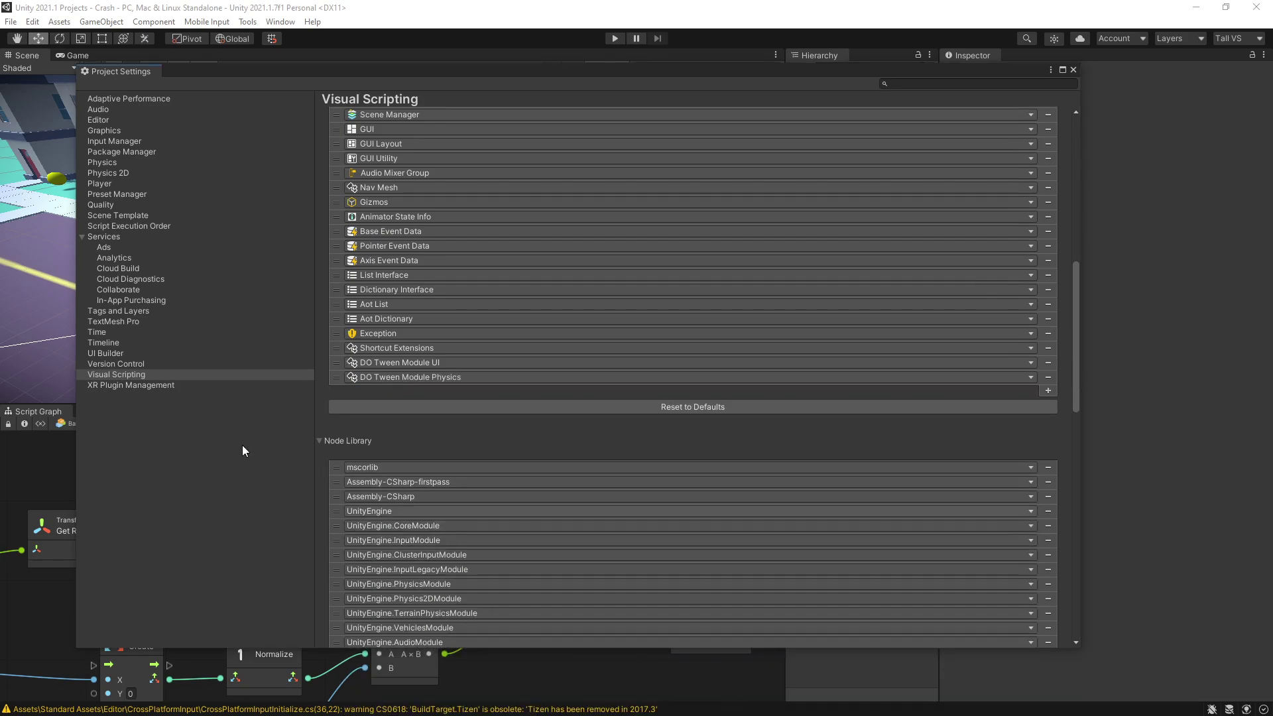
{"action": "scroll", "coordinate": [452, 479], "scroll_direction": "down", "scroll_amount": 20}
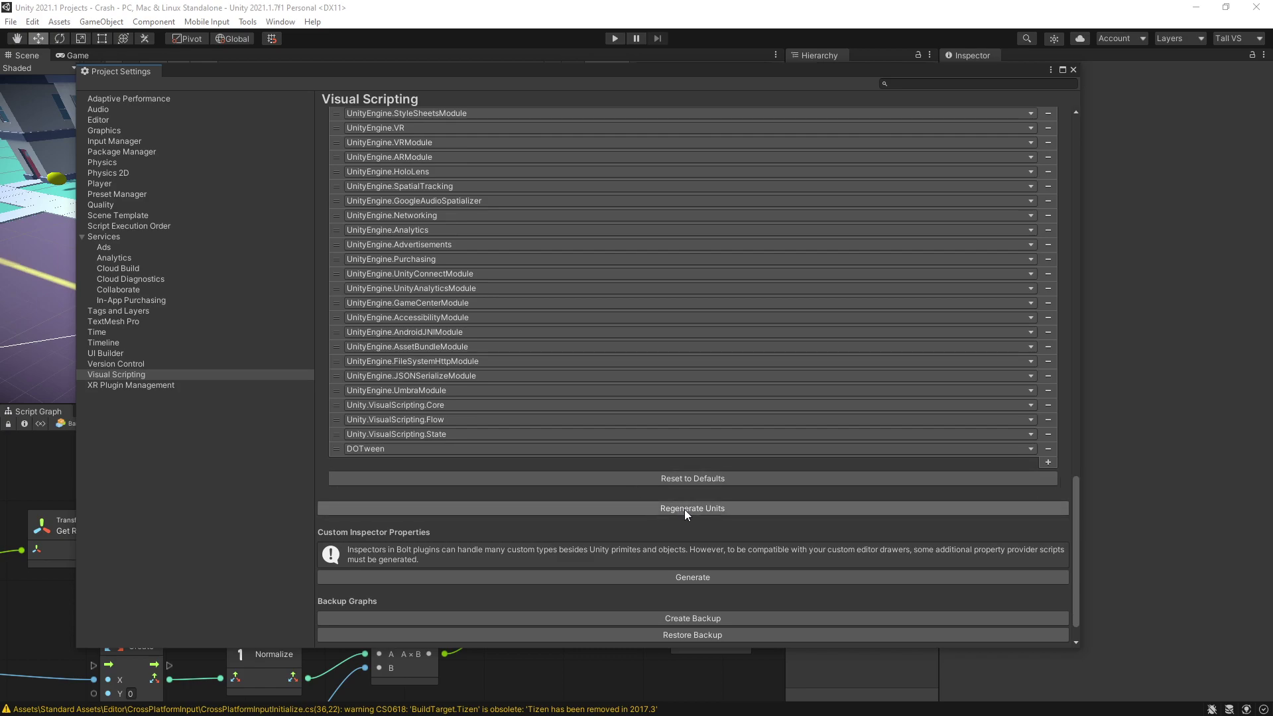
Regenerate the Visual Scripting units with DOTween, confirm completion, and close Project Settings
{"action": "left_click", "coordinate": [688, 509]}
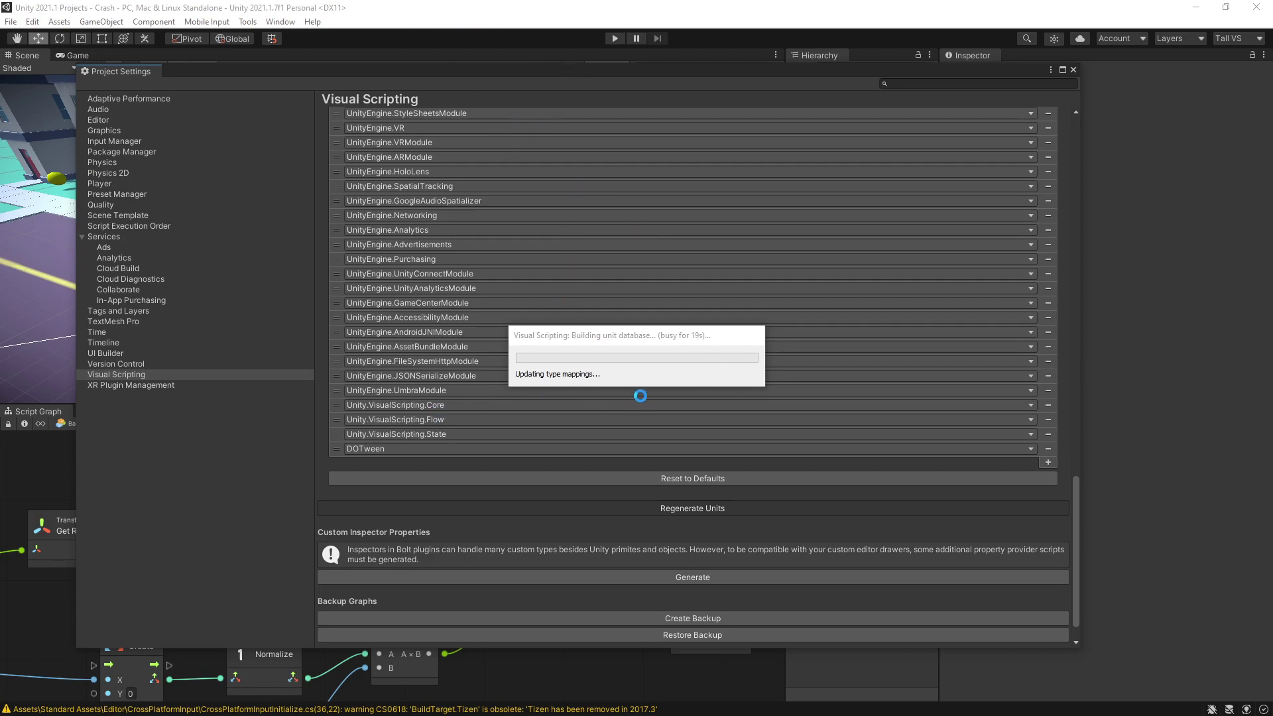
{"action": "left_click", "coordinate": [735, 396]}
{"action": "left_click", "coordinate": [1073, 70]}
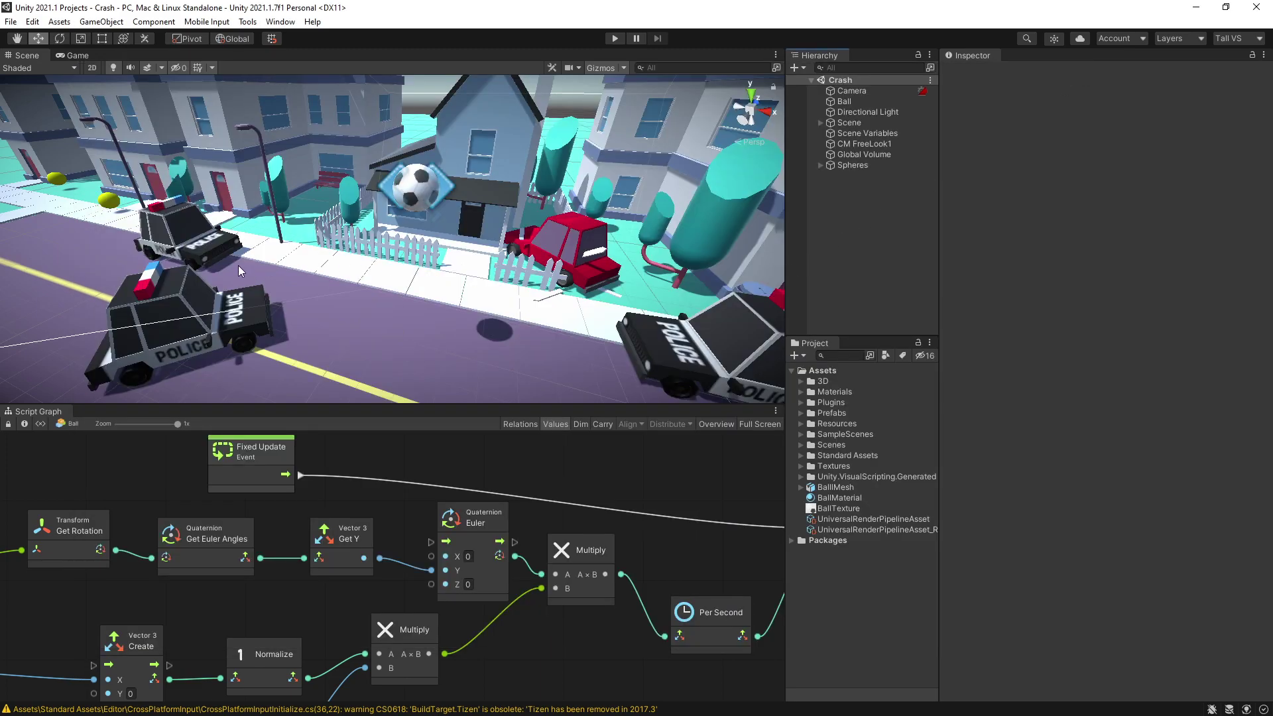
Add an embedded Script Machine to PoliceCar (2) and open its graph for editing
{"action": "left_click", "coordinate": [154, 239]}
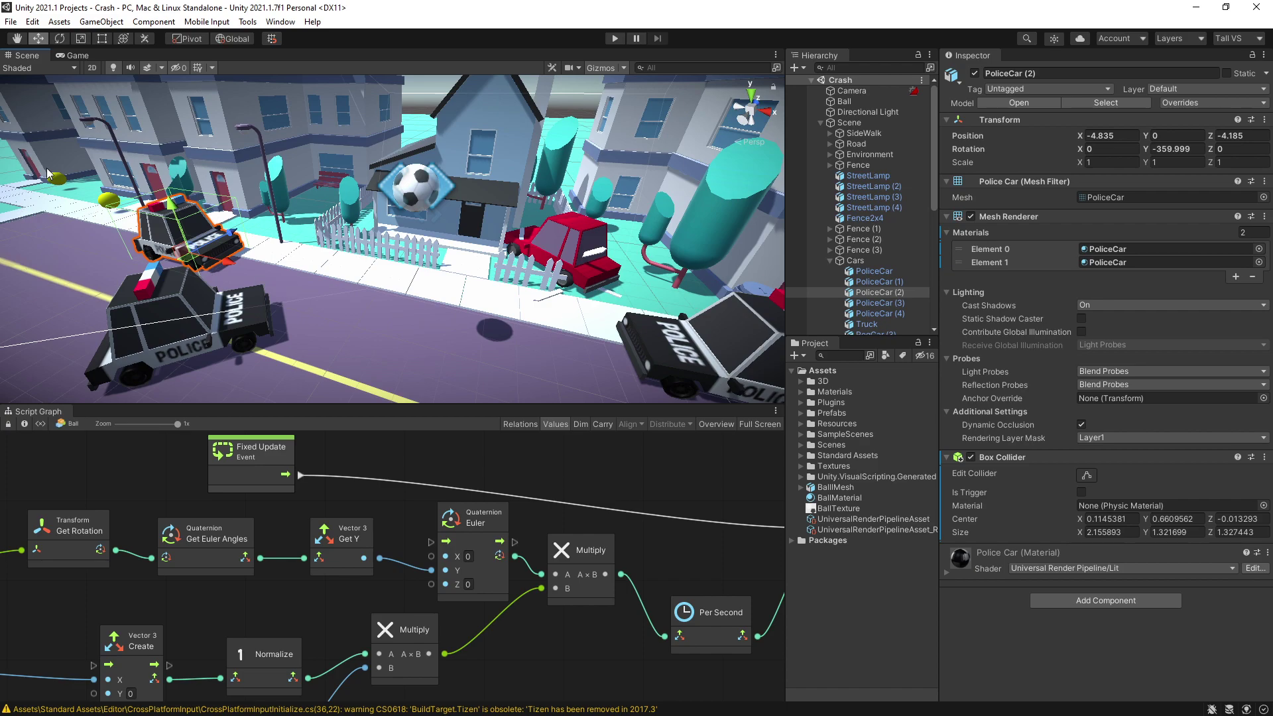
{"action": "left_click", "coordinate": [1085, 604]}
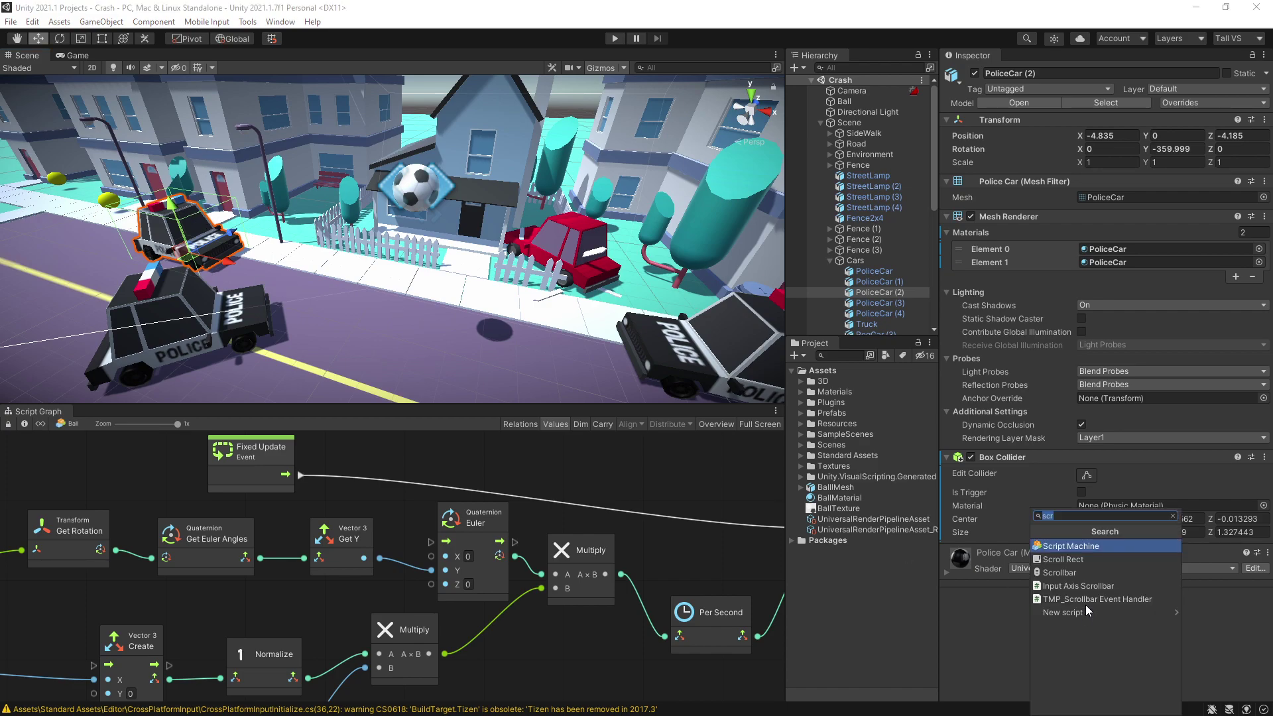
{"action": "key", "text": "Return"}
{"action": "left_click", "coordinate": [1092, 599]}
{"action": "left_click", "coordinate": [1091, 612]}
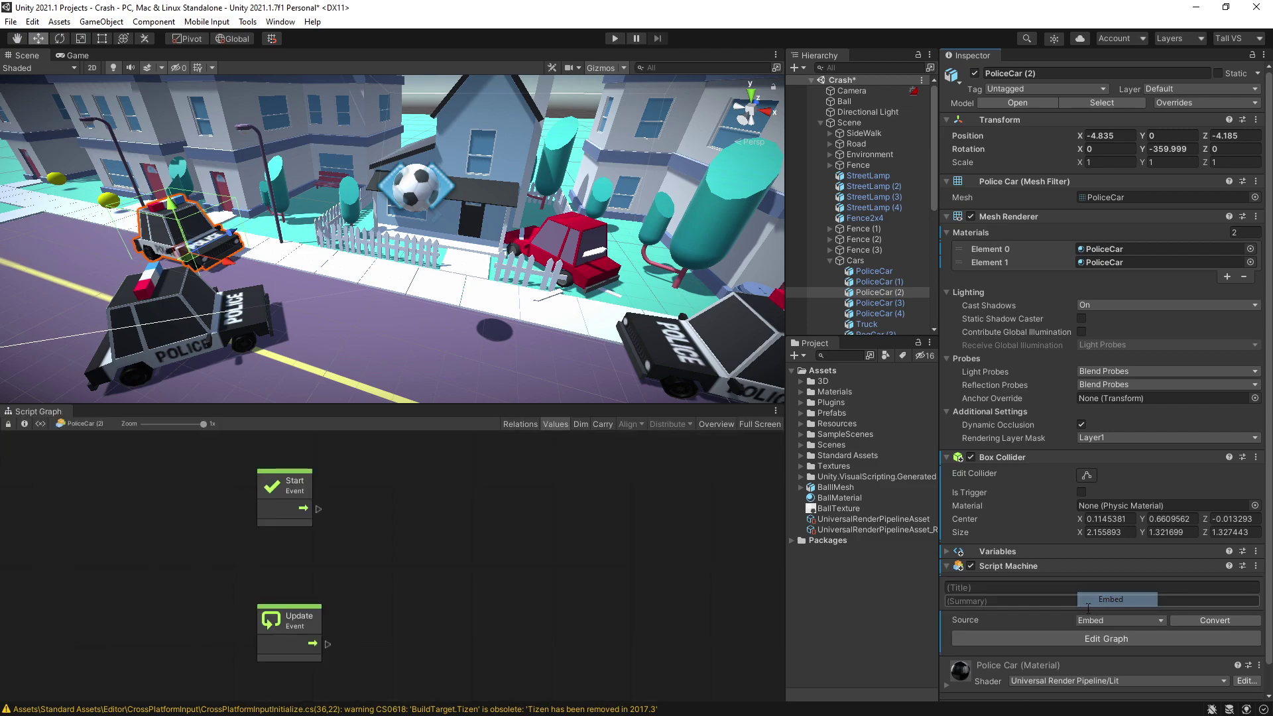
{"action": "left_click", "coordinate": [1081, 644]}
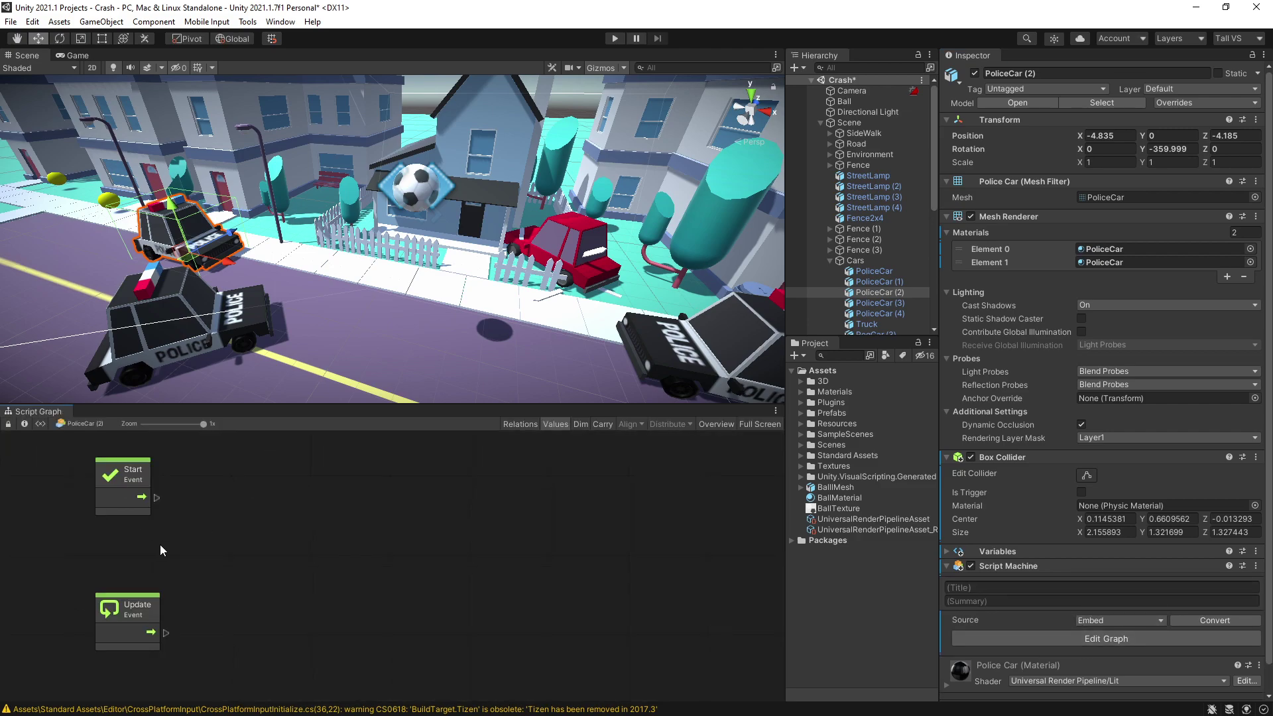
Find and place a Transform: DO Rotate node on the police car's graph
{"action": "right_click", "coordinate": [236, 486]}
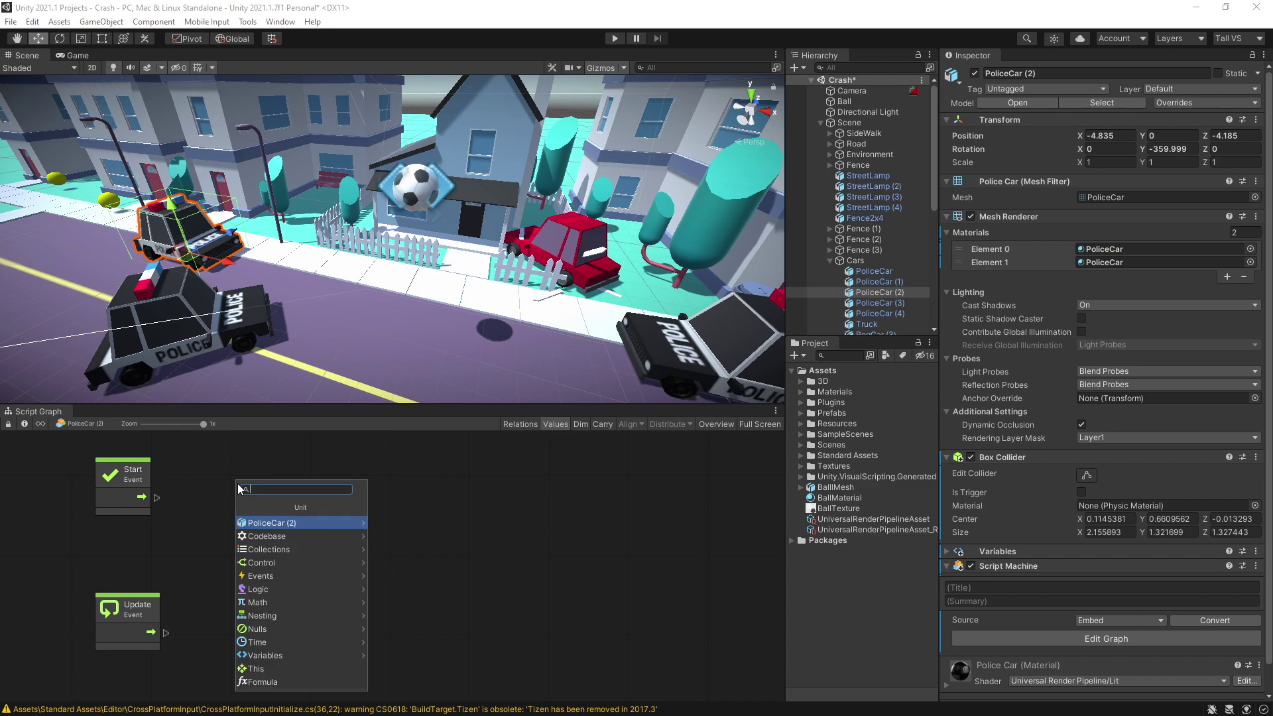
{"action": "type", "text": "domove"}
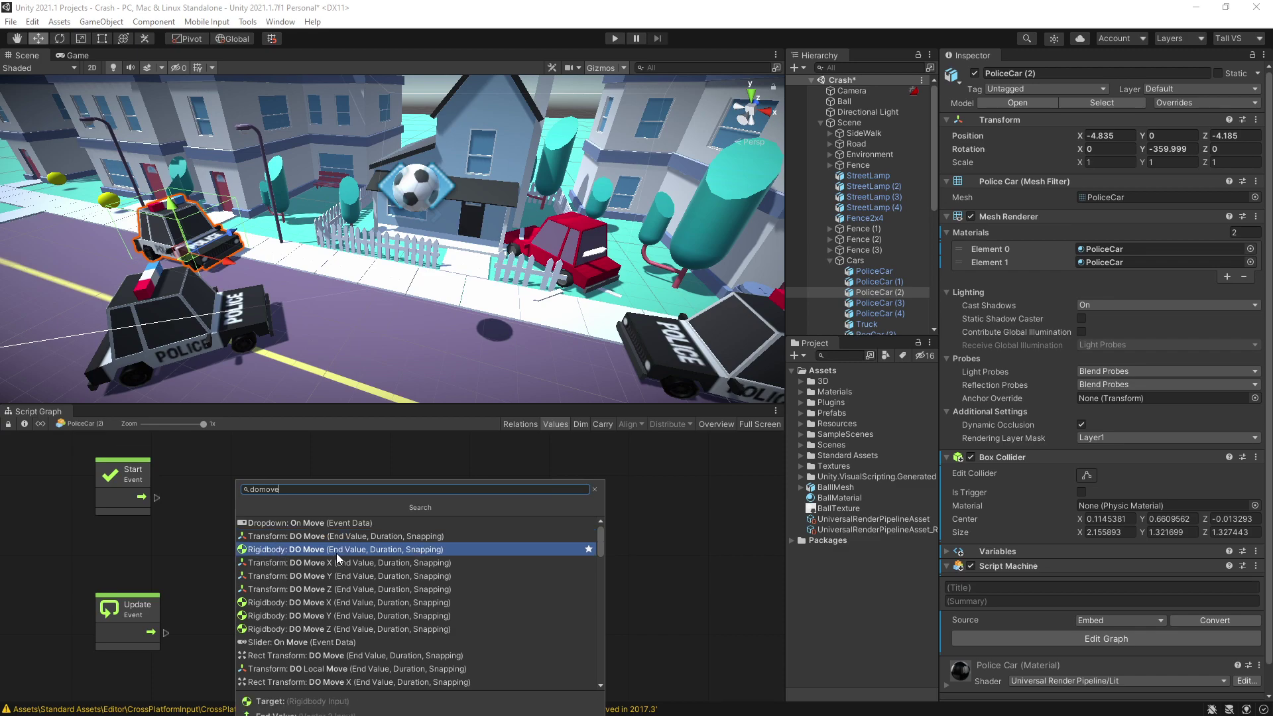
{"action": "scroll", "coordinate": [292, 570], "scroll_direction": "down", "scroll_amount": 2}
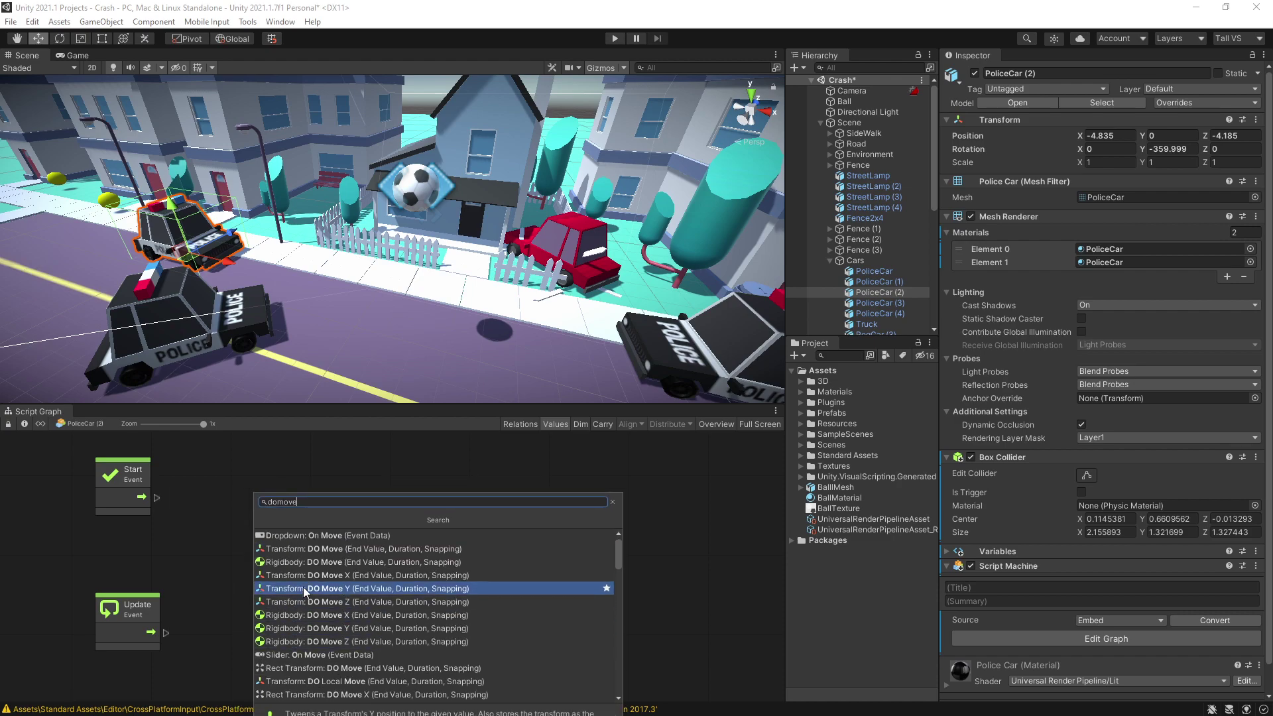
{"action": "left_click", "coordinate": [229, 516]}
{"action": "right_click", "coordinate": [249, 502]}
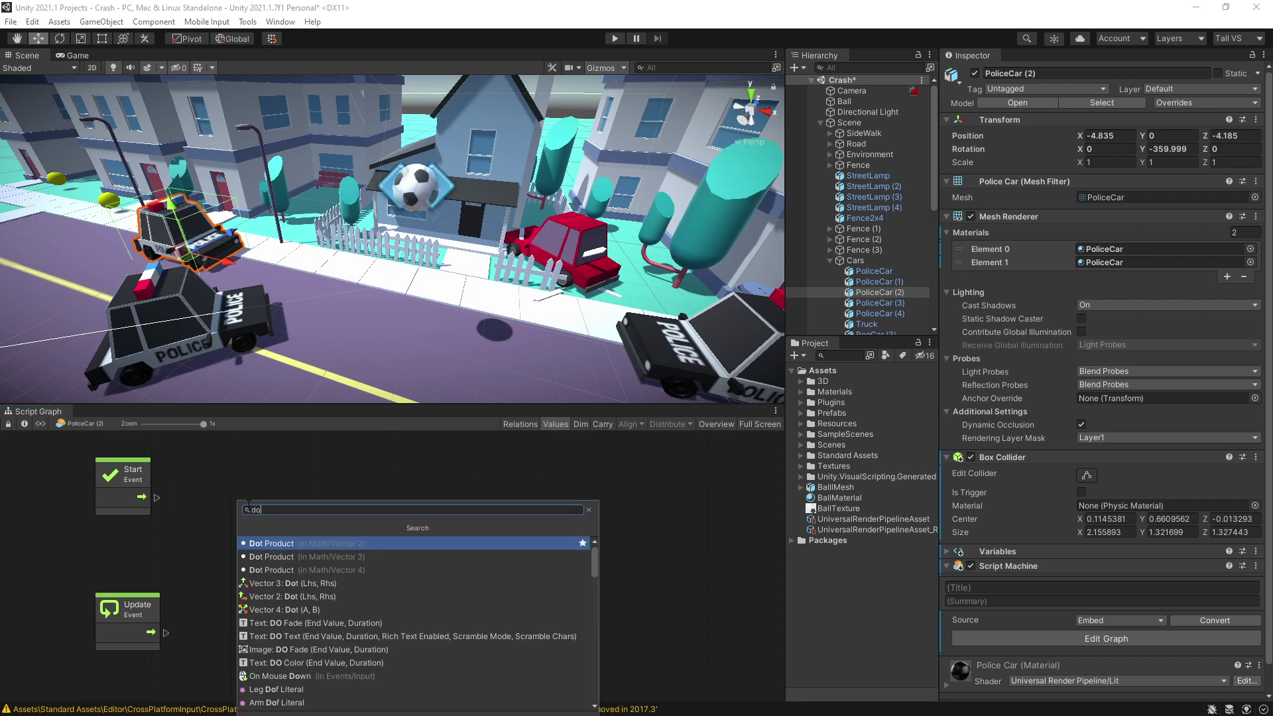
{"action": "type", "text": "scl"}
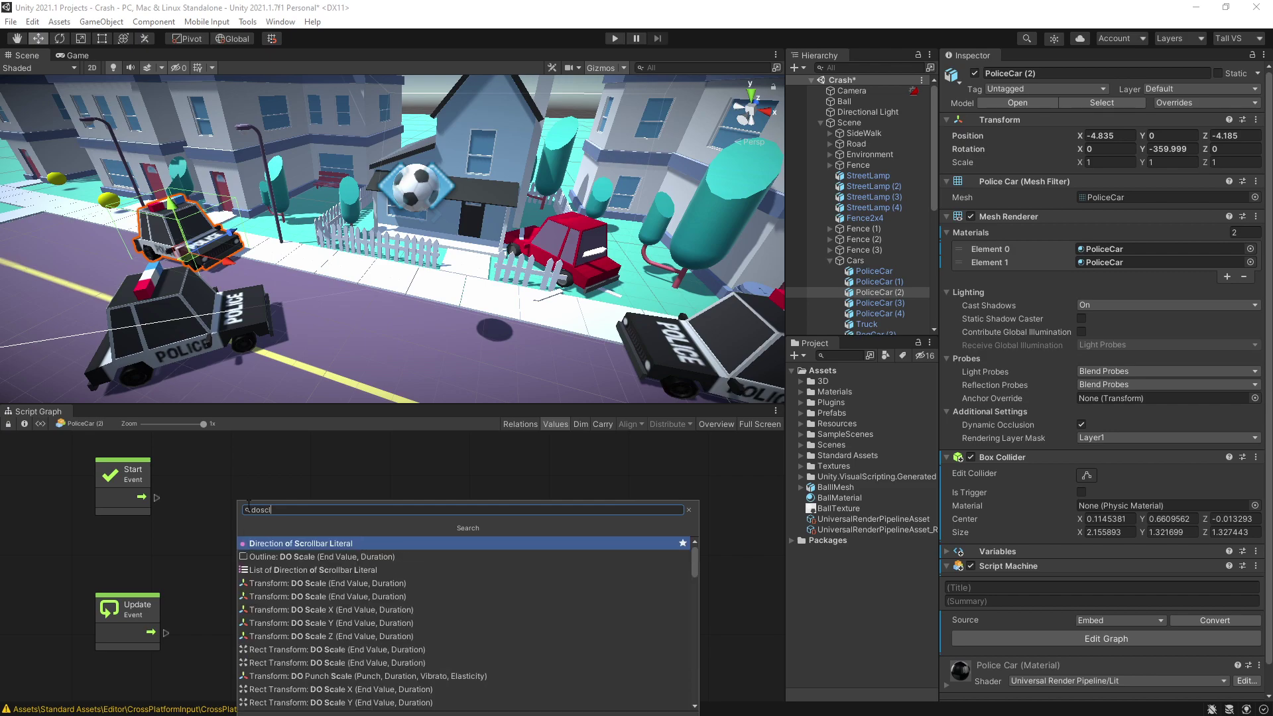
{"action": "type", "text": "rot"}
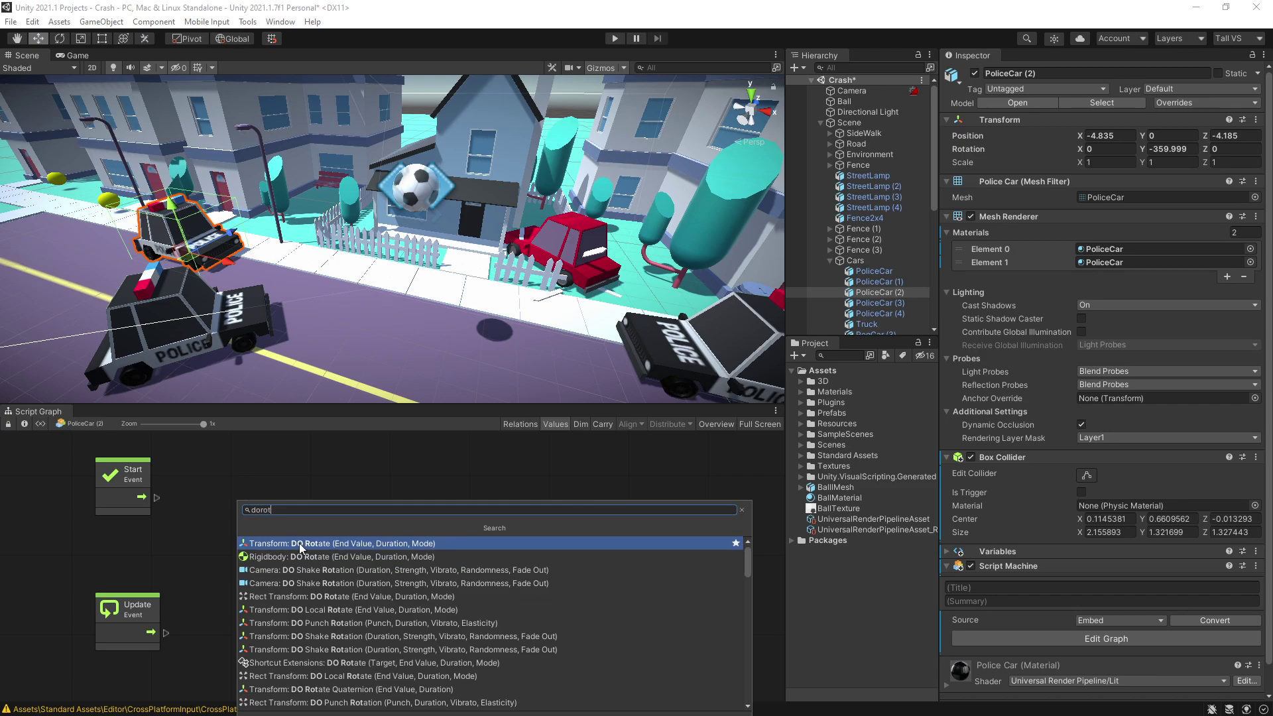
{"action": "left_click", "coordinate": [300, 543]}
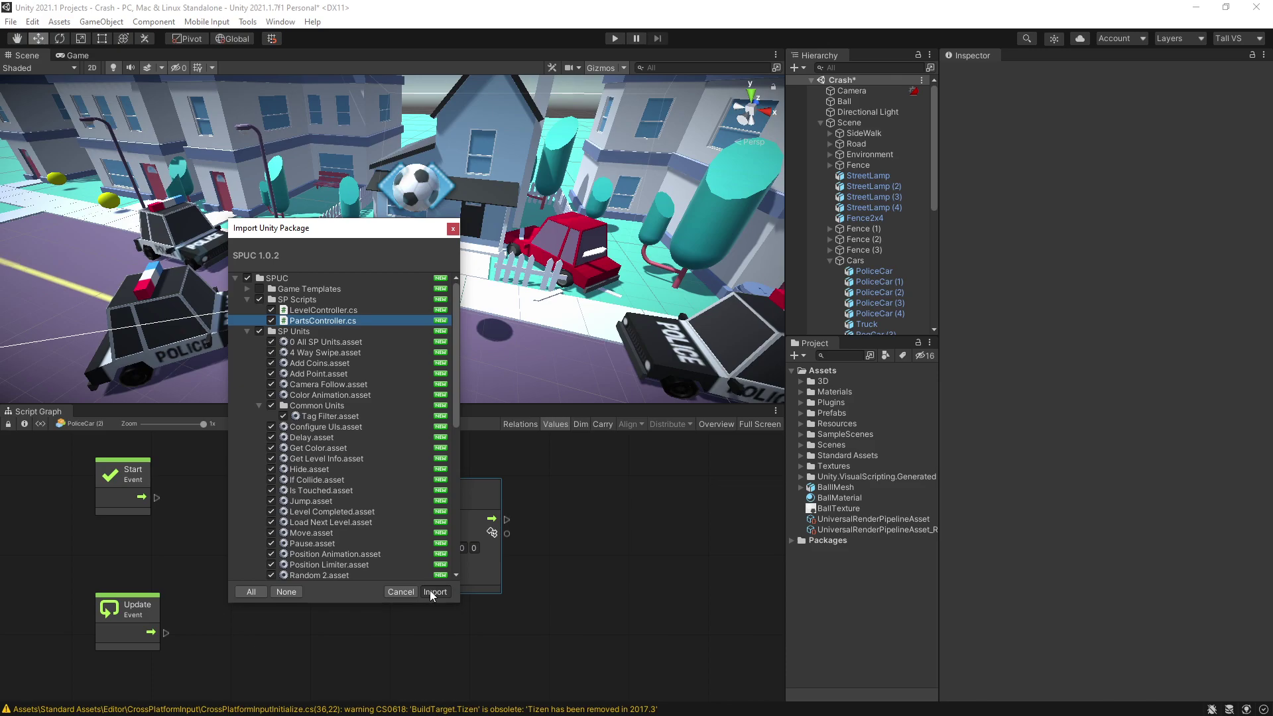
Import all SPUC 1.0.2 package items into the project
{"action": "left_click", "coordinate": [435, 591]}
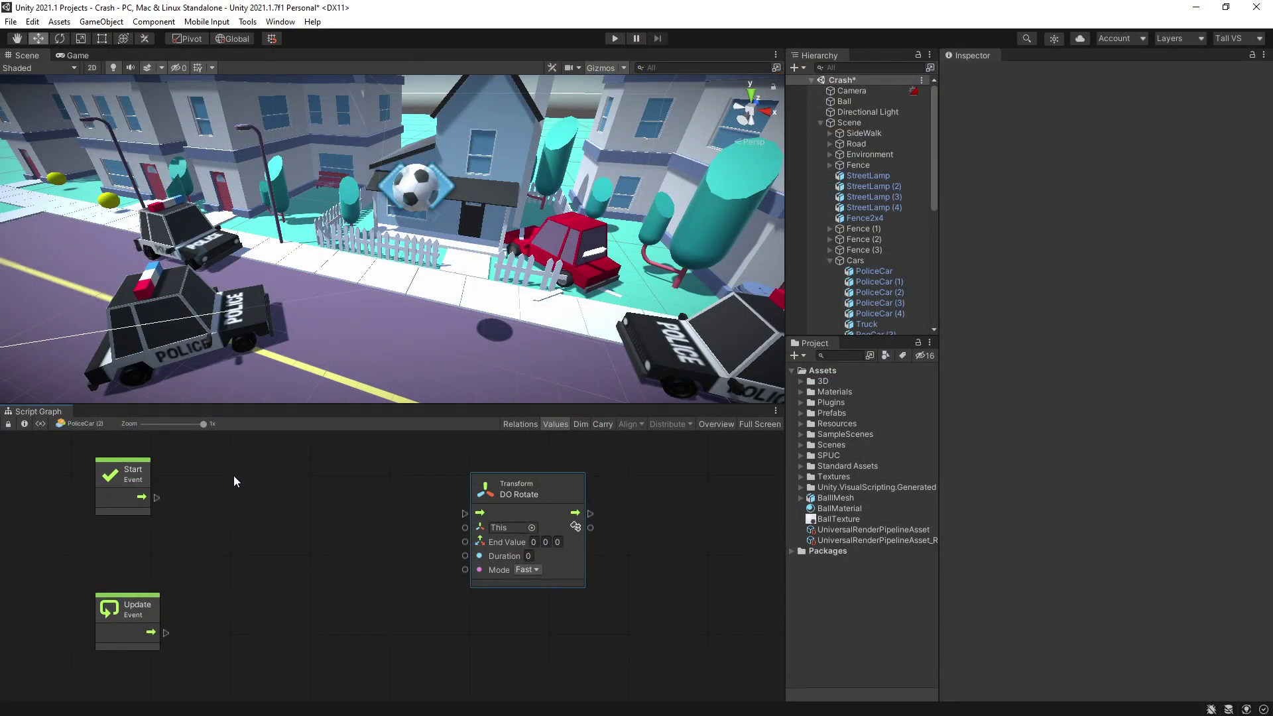
Add an If Collide unit triggering DO Rotate to Y 180, then enter play mode
{"action": "right_click", "coordinate": [233, 476]}
{"action": "left_click", "coordinate": [249, 482]}
{"action": "type", "text": "if c"}
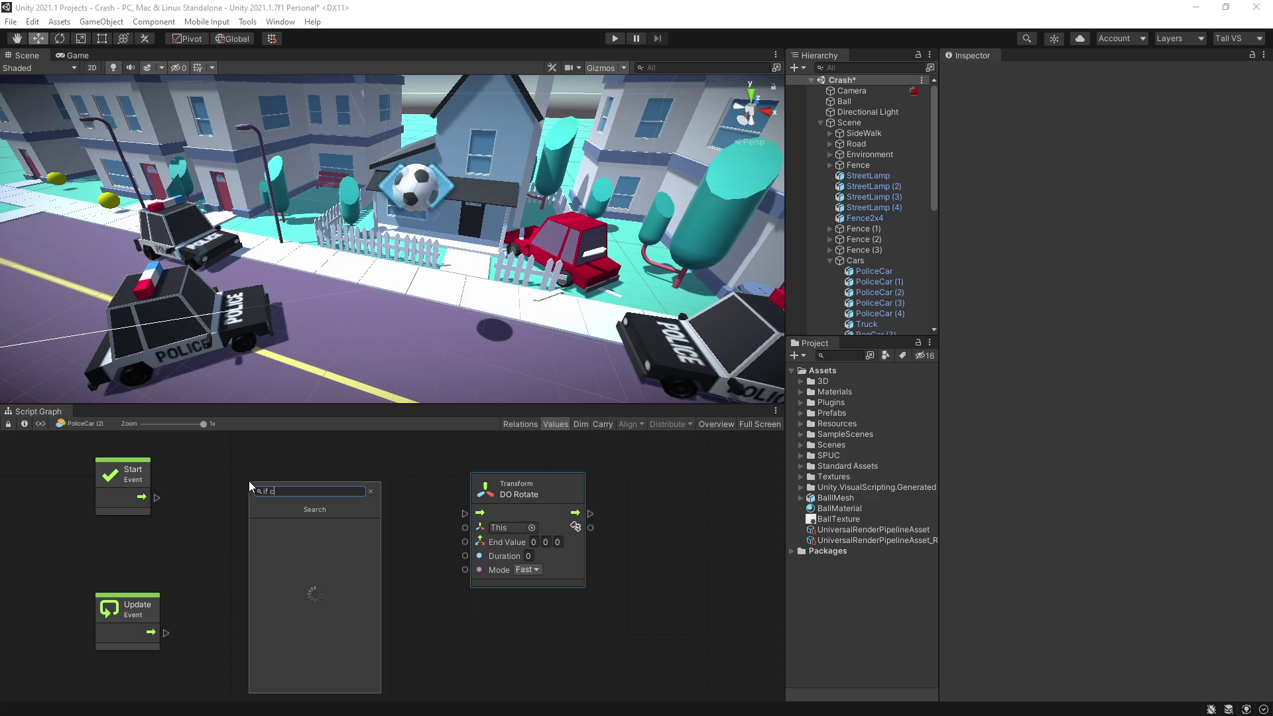
{"action": "key", "text": "Return"}
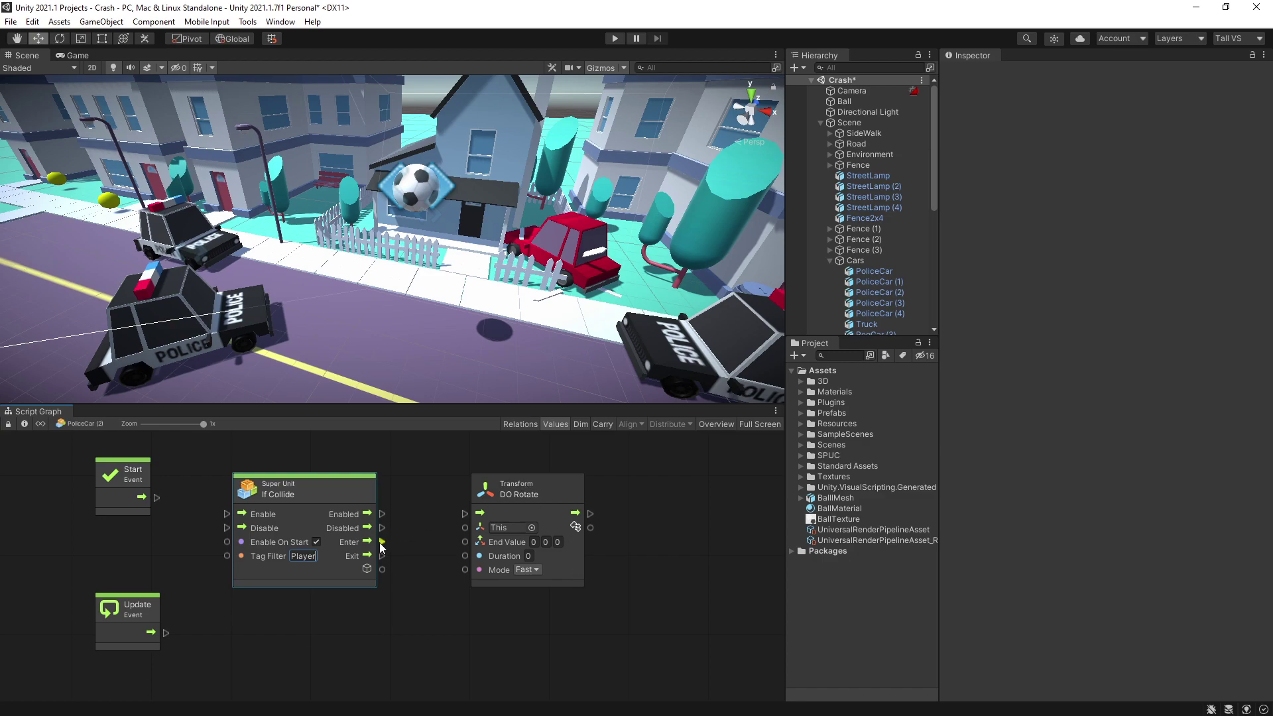
{"action": "left_click_drag", "start_coordinate": [382, 542], "coordinate": [464, 513]}
{"action": "left_click", "coordinate": [545, 542]}
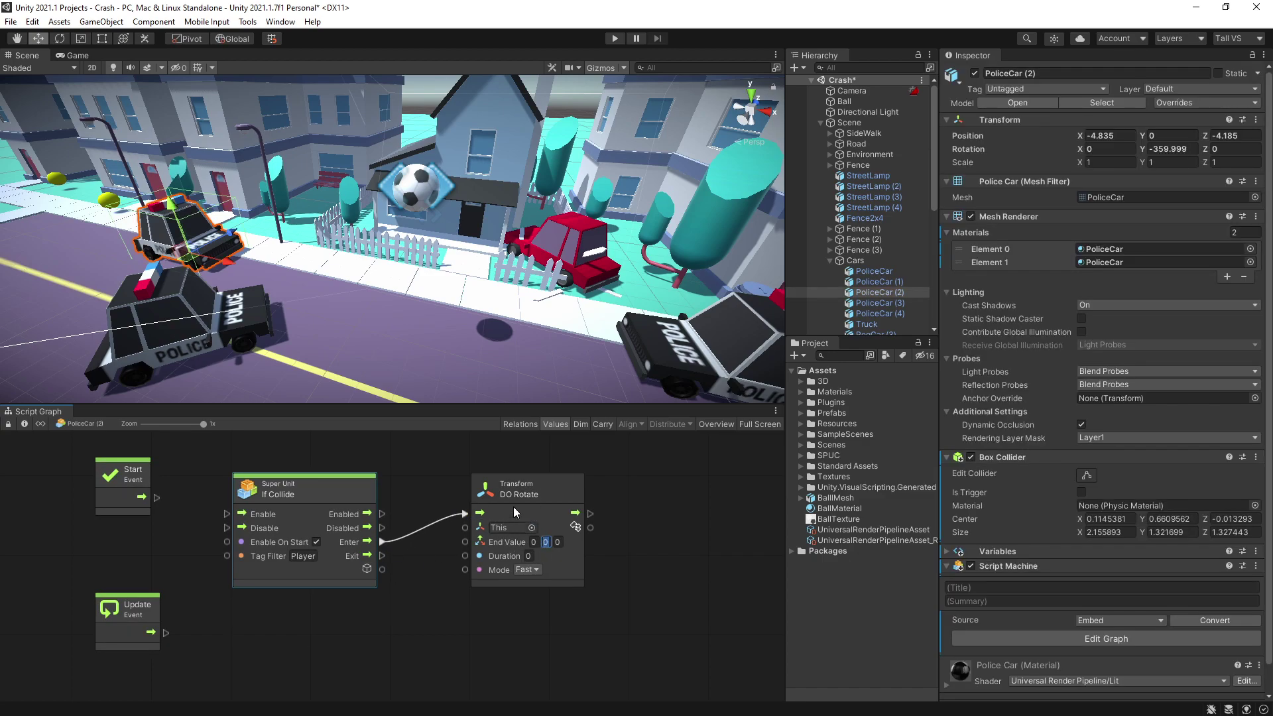
{"action": "type", "text": "180"}
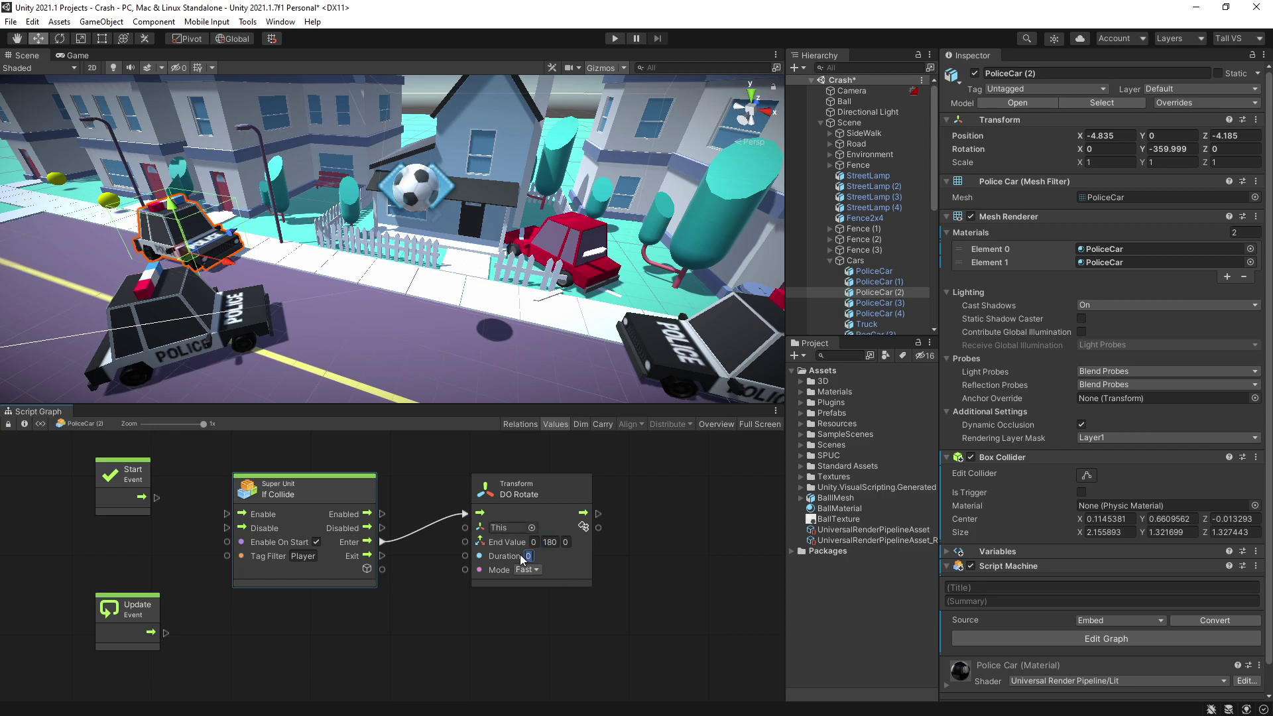
{"action": "key", "text": "ctrl+p"}
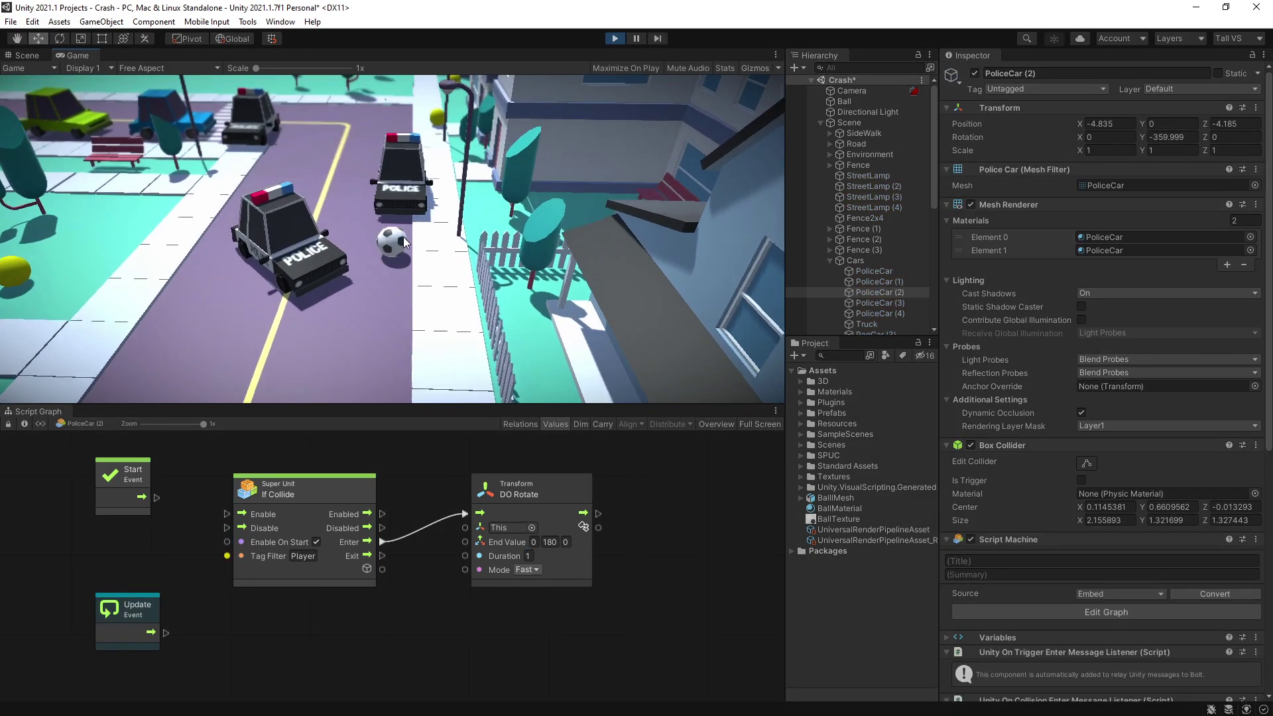
Roll the ball into the police car, then set DO Rotate's mode to Local Axis Add
{"action": "key", "text": "Up"}
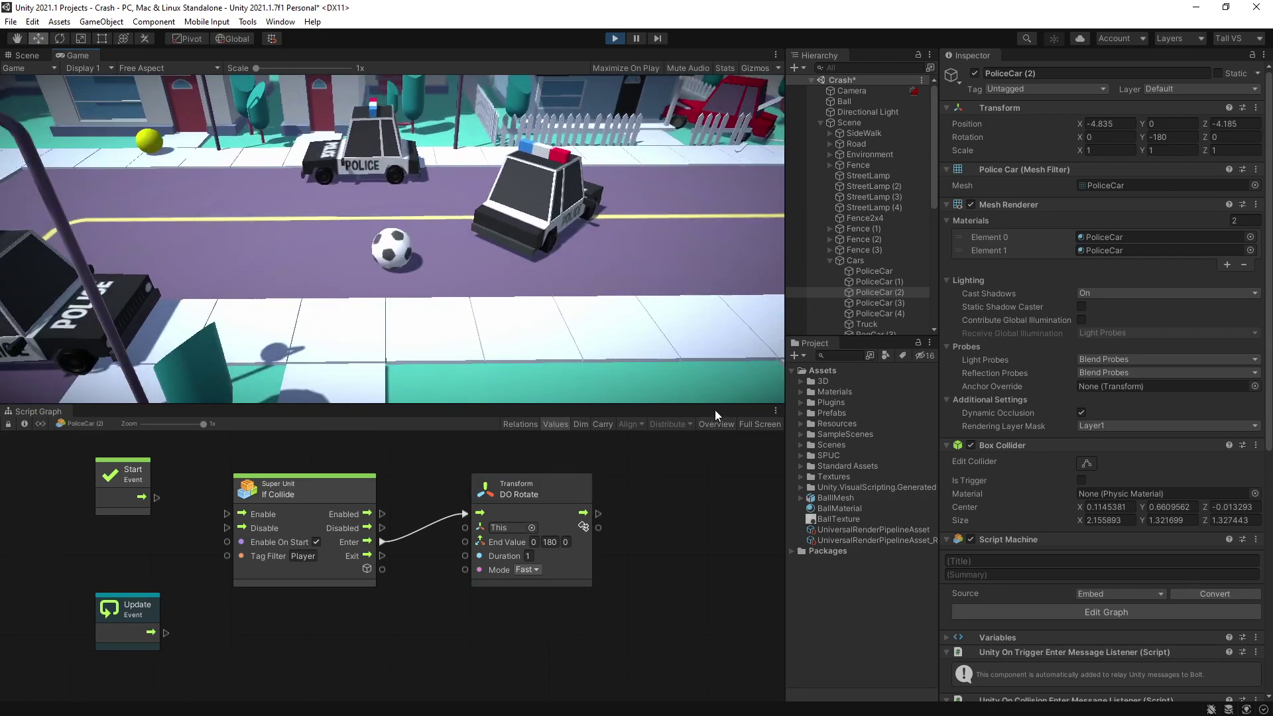
{"action": "left_click", "coordinate": [525, 569]}
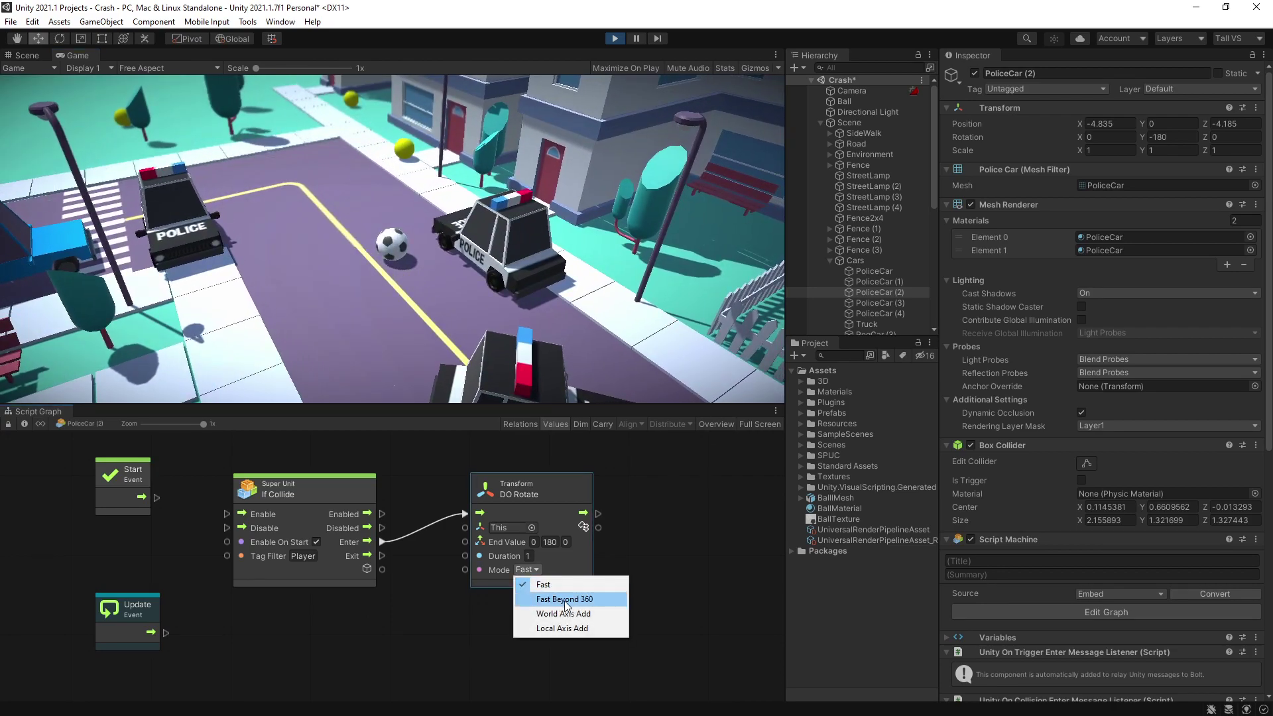
{"action": "left_click", "coordinate": [584, 629]}
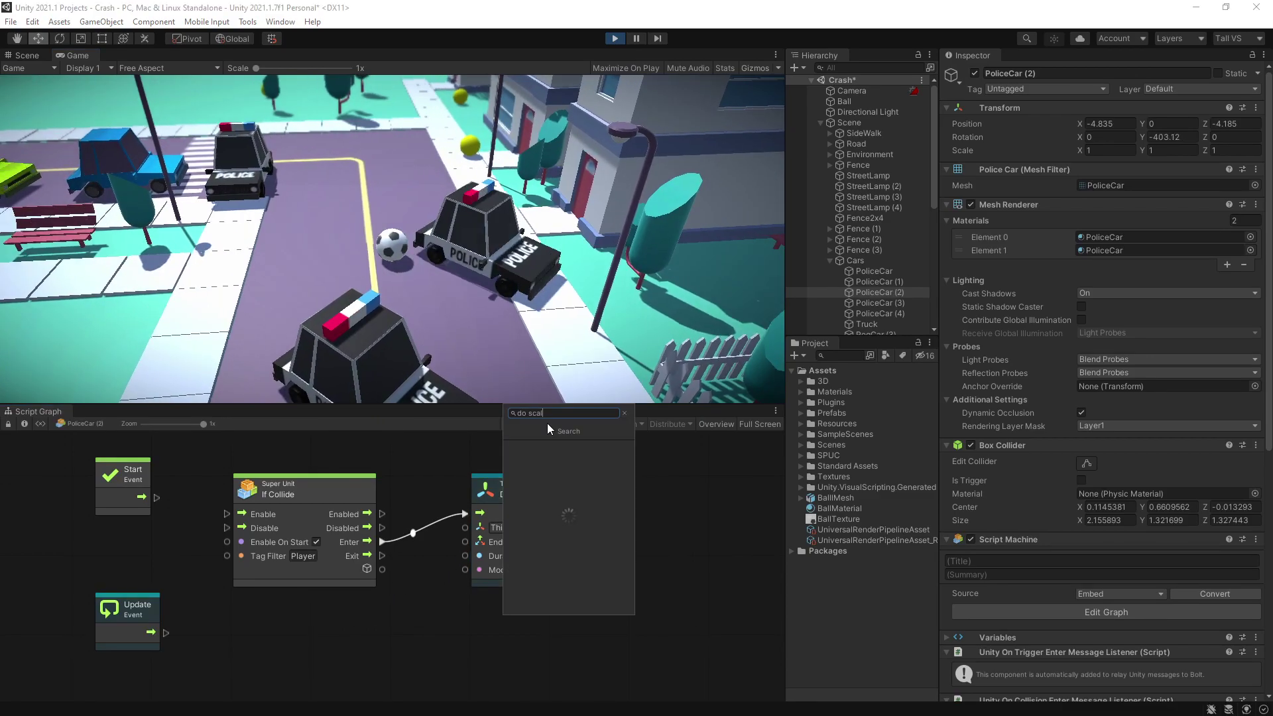
Add a Transform DO Scale unit triggered by If Collide's Enter, with a value of 1
{"action": "right_click", "coordinate": [546, 423]}
{"action": "type", "text": "do scal"}
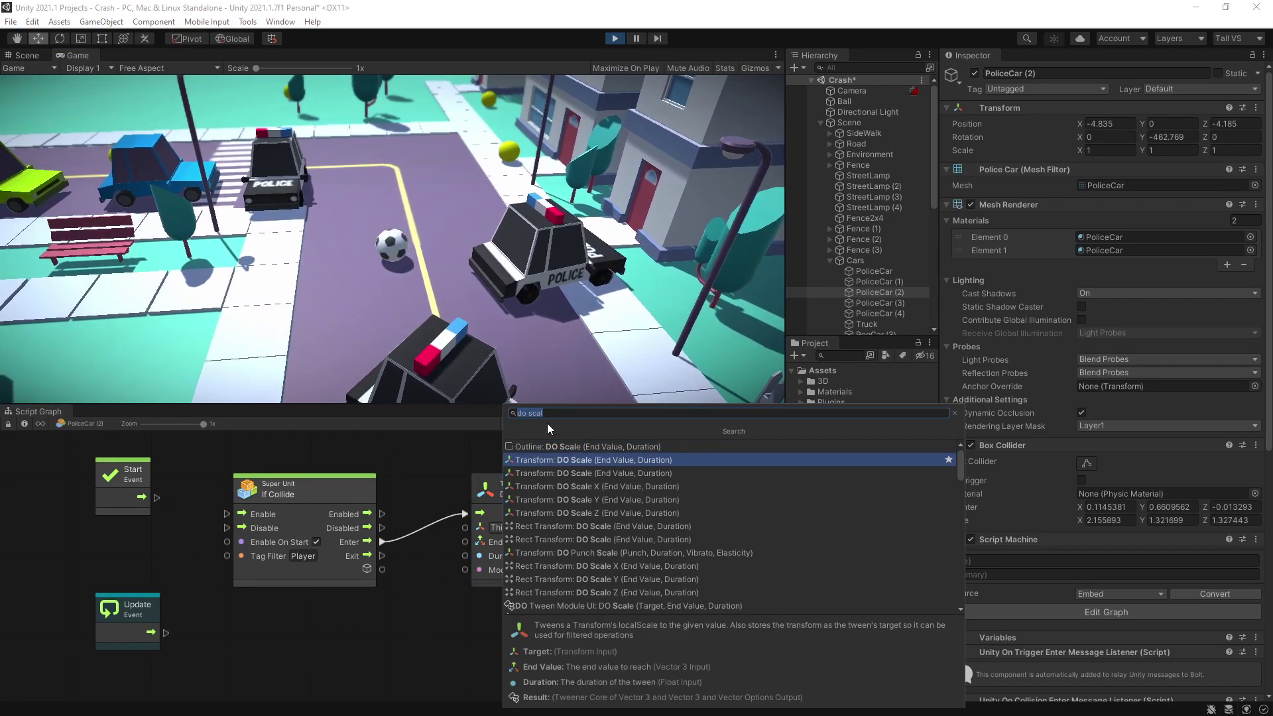
{"action": "key", "text": "Down"}
{"action": "key", "text": "Return"}
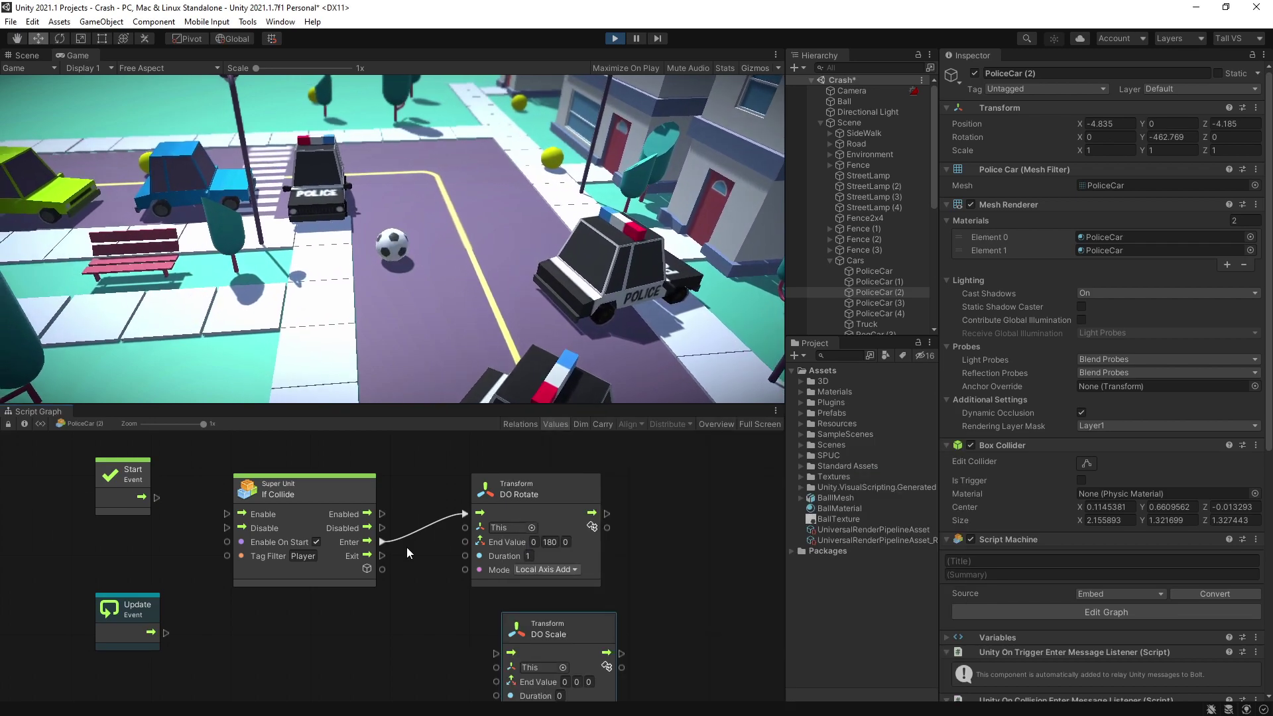
{"action": "left_click_drag", "start_coordinate": [383, 542], "coordinate": [510, 624]}
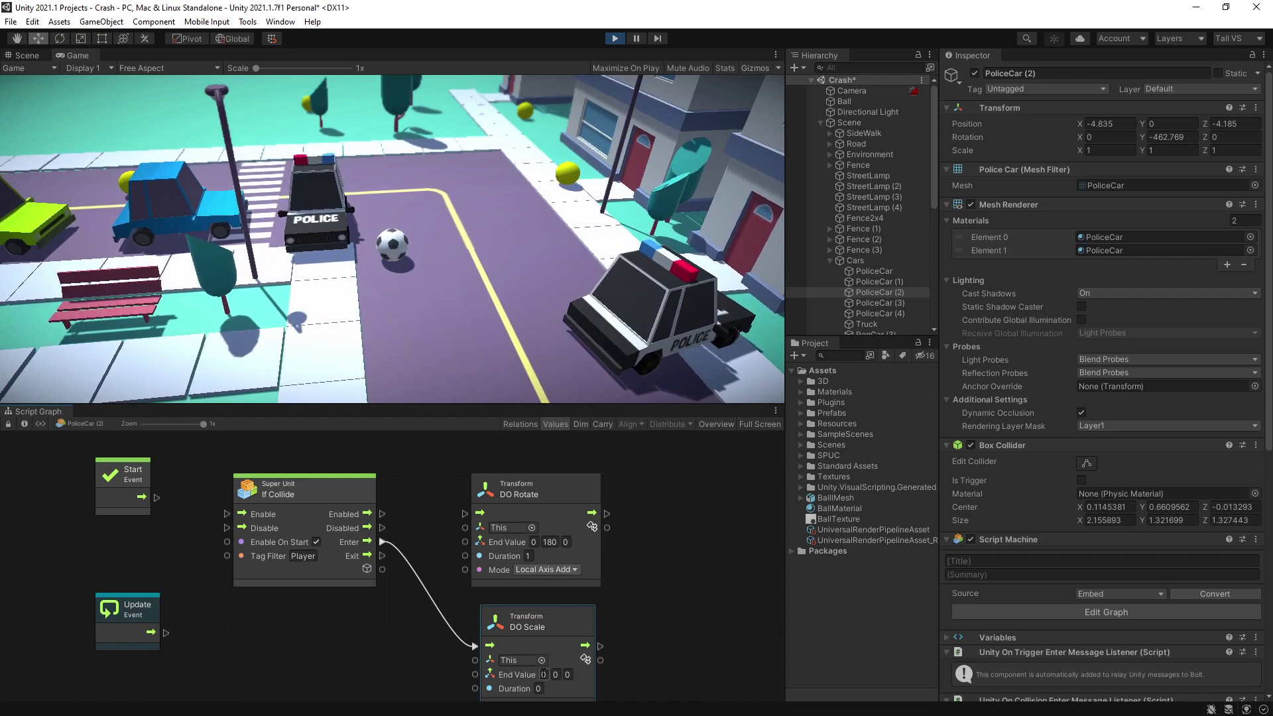
{"action": "scroll", "coordinate": [551, 663], "scroll_direction": "down", "scroll_amount": 2}
{"action": "left_click", "coordinate": [545, 645]}
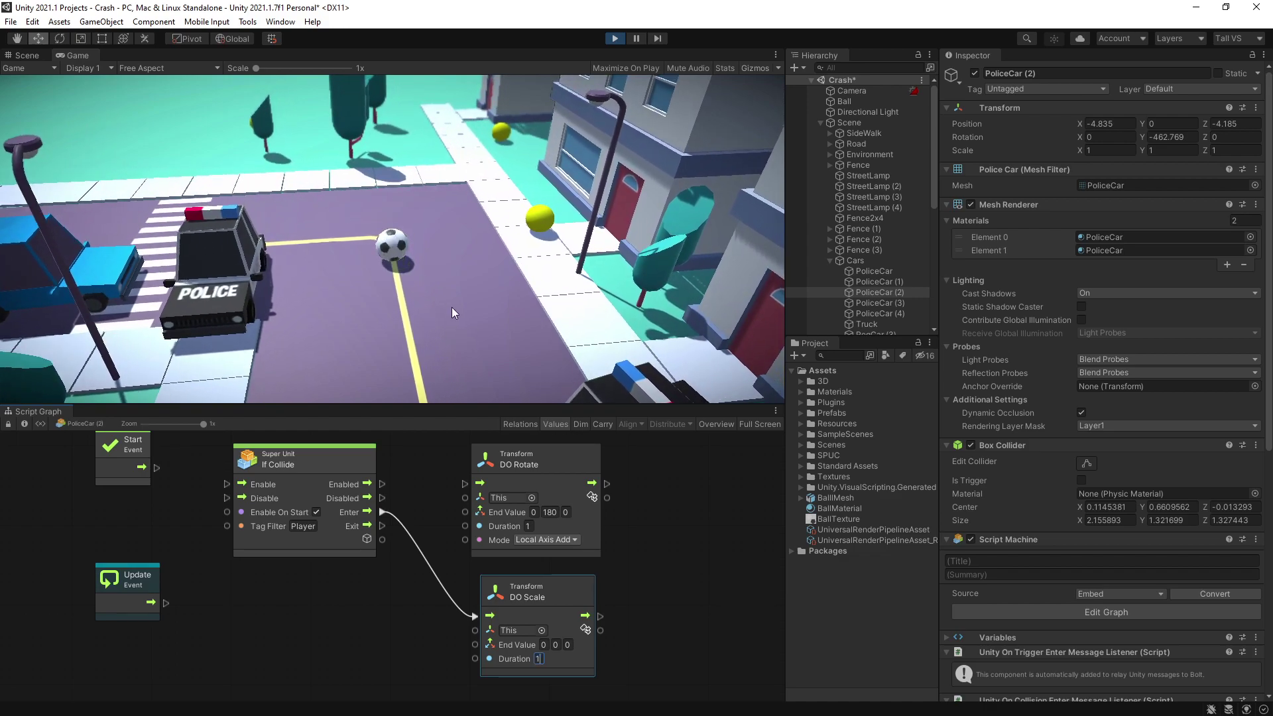
{"action": "type", "text": "1"}
{"action": "key", "text": "Return"}
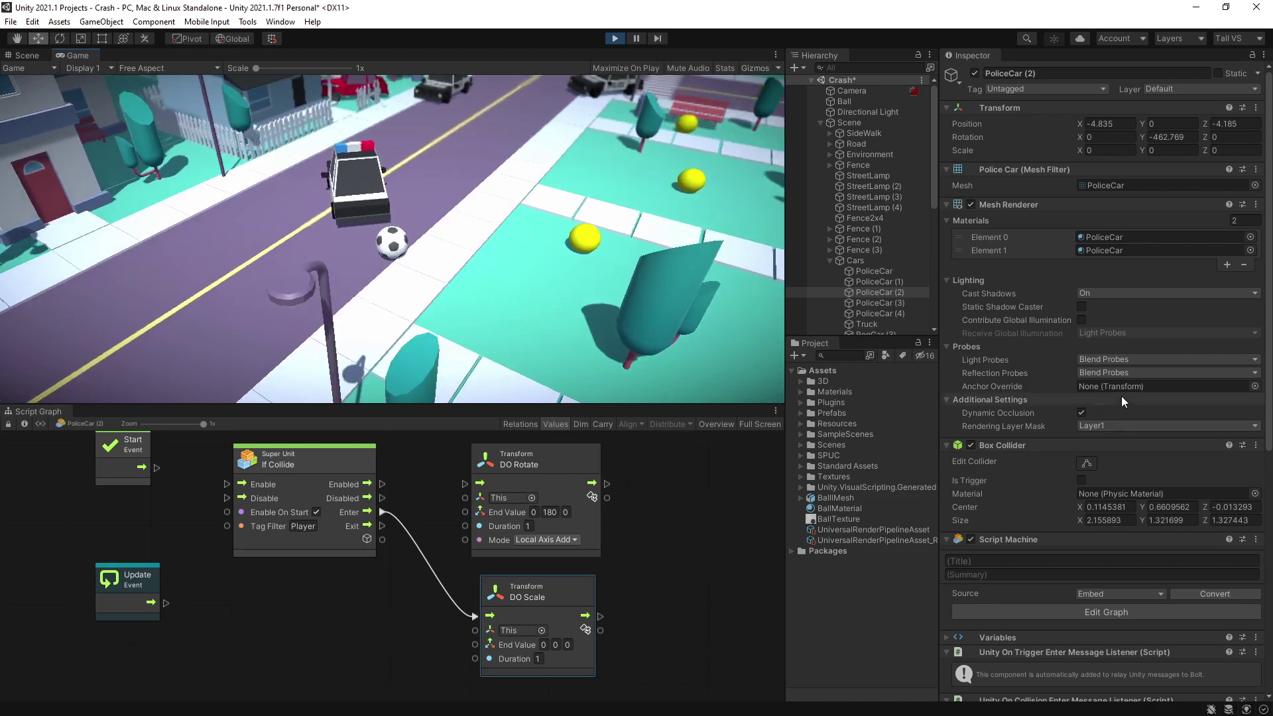
Stop play mode and open the DOTween documentation from the DOTween Utility Panel
{"action": "key", "text": "ctrl+p"}
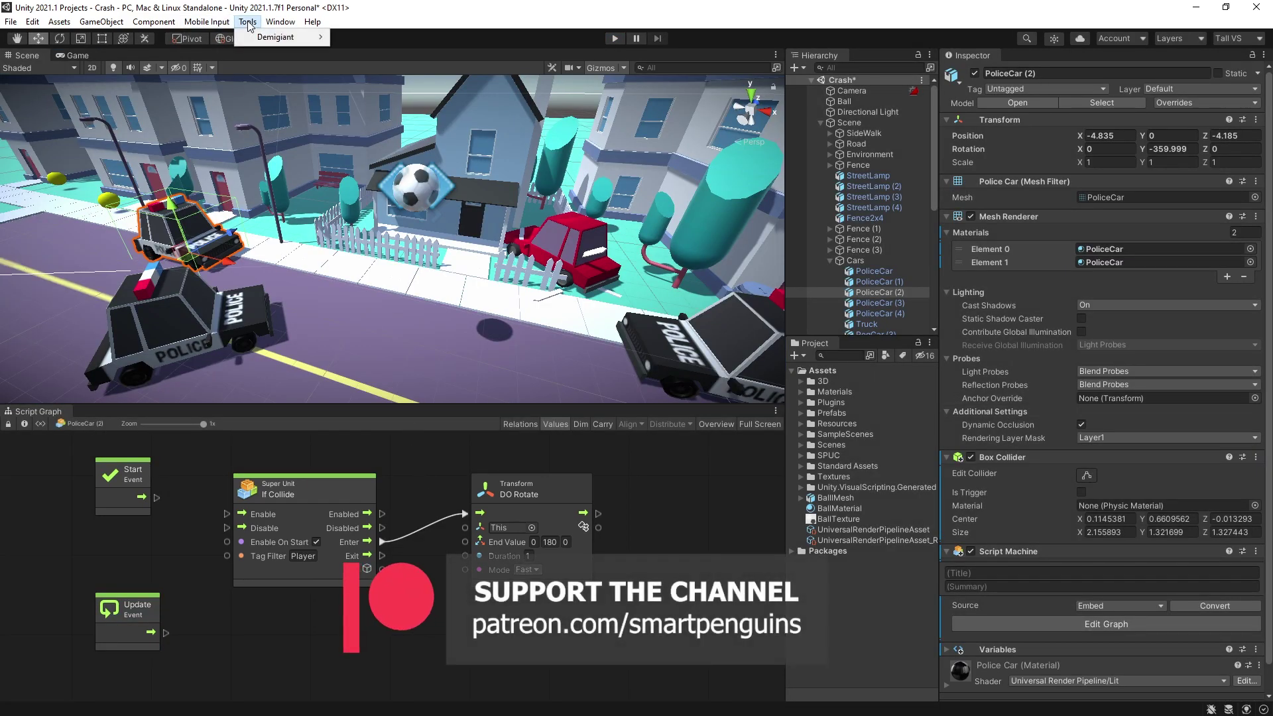
{"action": "left_click", "coordinate": [372, 37]}
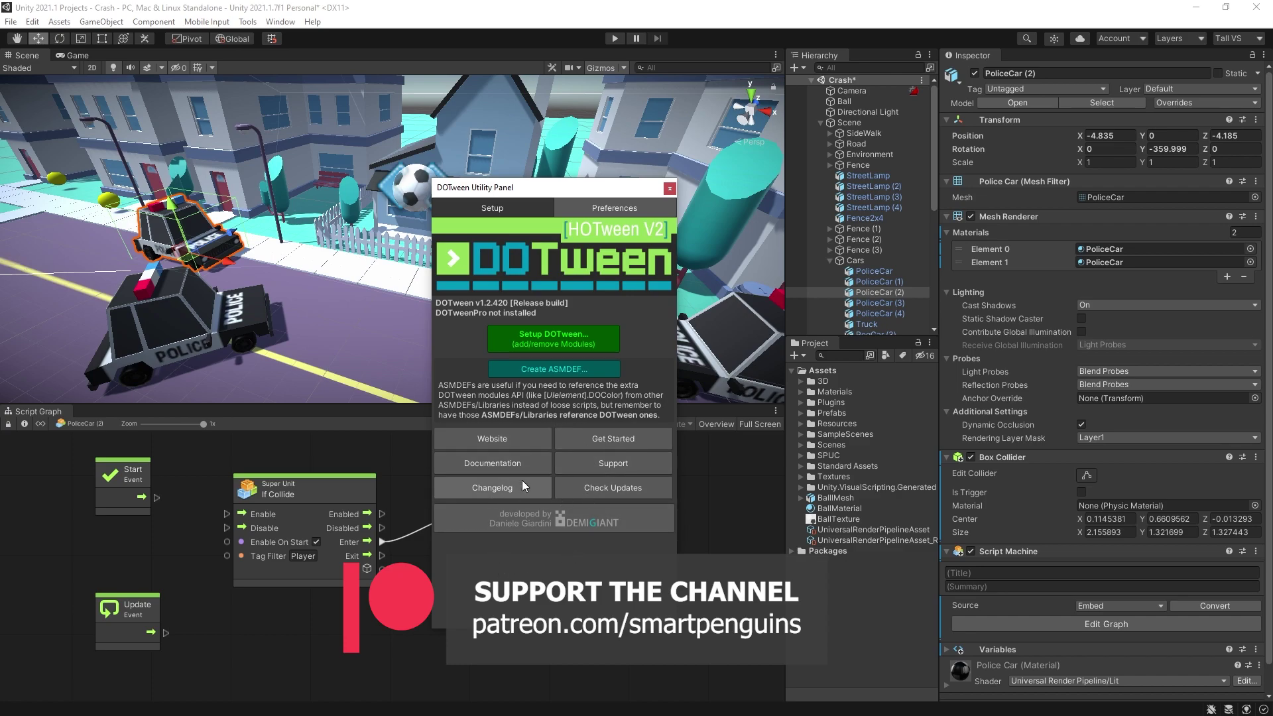
{"action": "left_click", "coordinate": [484, 464]}
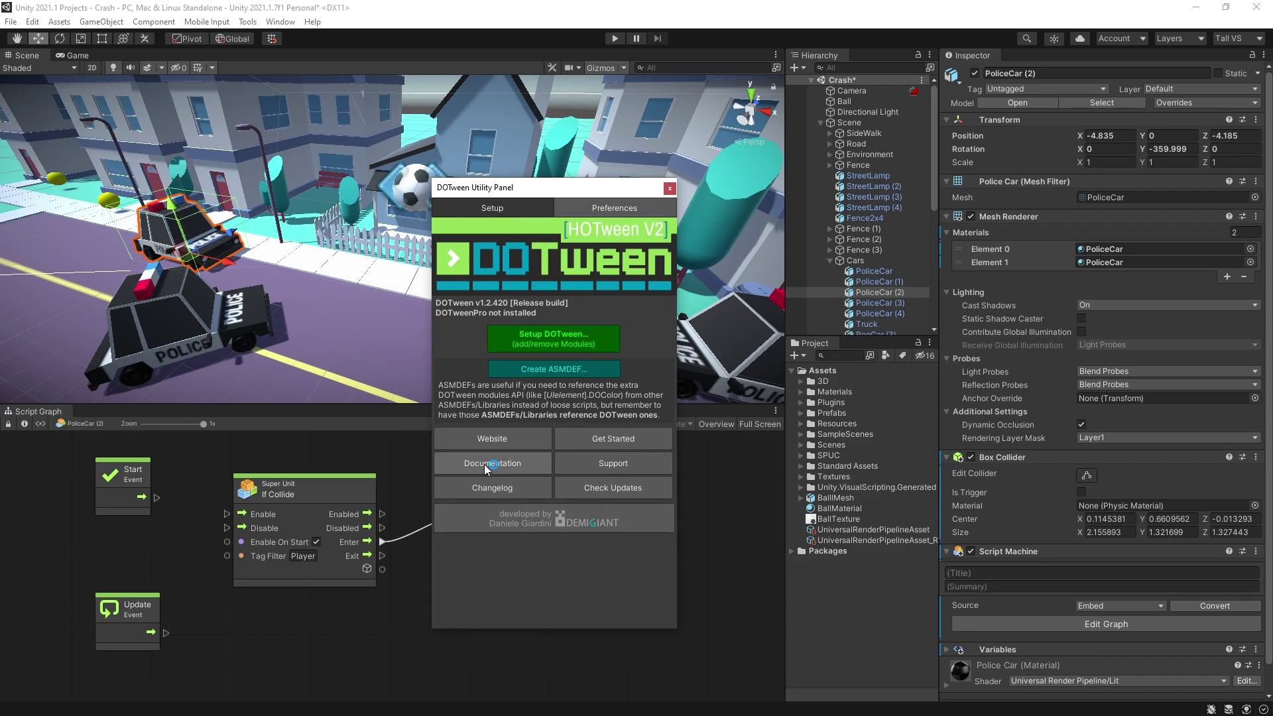
{"action": "scroll", "coordinate": [347, 339], "scroll_direction": "down", "scroll_amount": 1}
Scroll the DOTween documentation down to the Basic elements shortcuts list
{"action": "scroll", "coordinate": [304, 165], "scroll_direction": "down", "scroll_amount": 15}
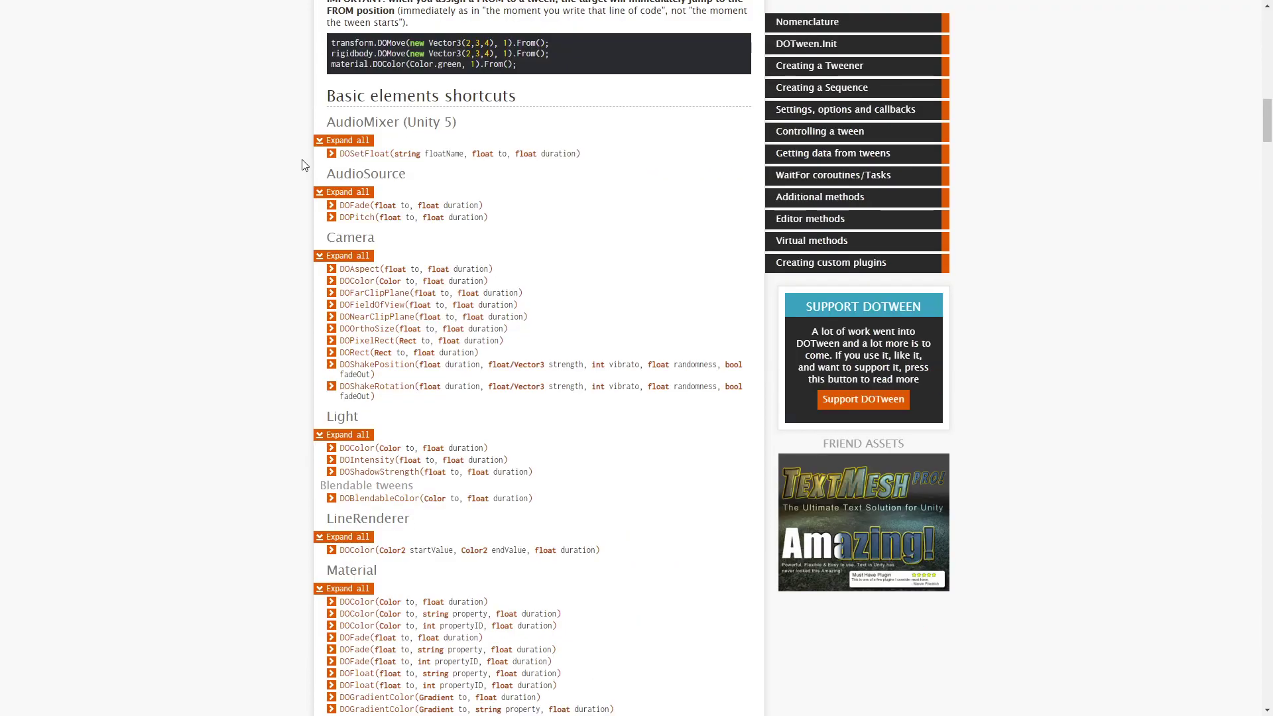